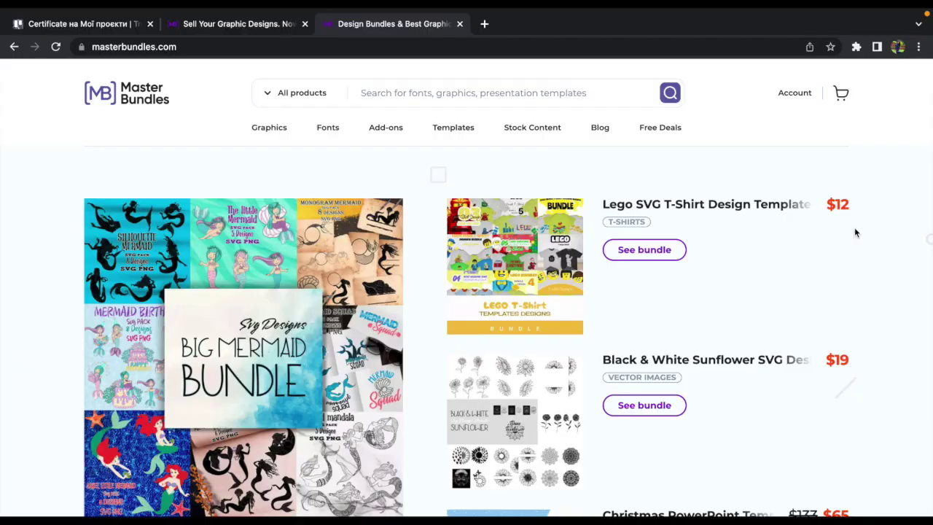
# Step: Scroll the MasterBundles homepage down past bundles and blog posts to the footer and company details
pyautogui.scroll(-1, 855, 233)
pyautogui.scroll(-2, 855, 232)
pyautogui.scroll(-1, 855, 233)
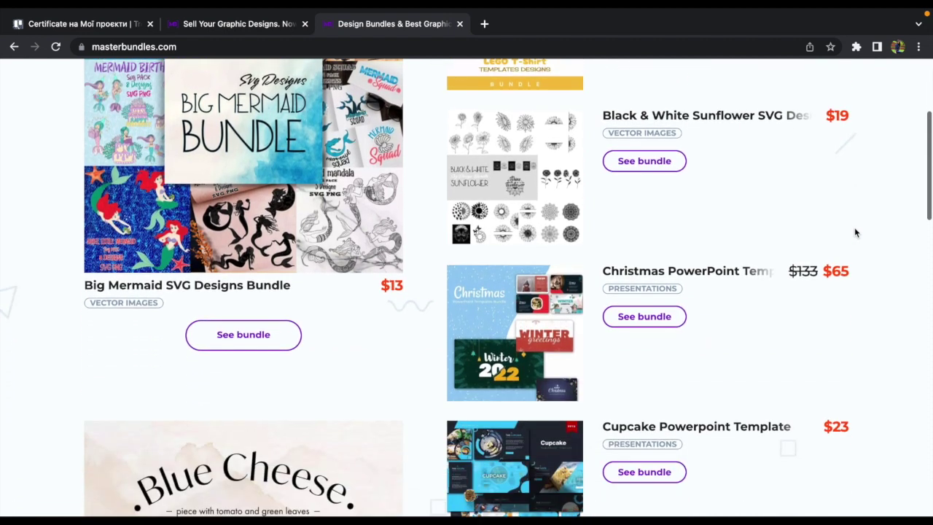
pyautogui.scroll(-1, 855, 233)
pyautogui.scroll(-1, 855, 232)
pyautogui.scroll(-2, 855, 232)
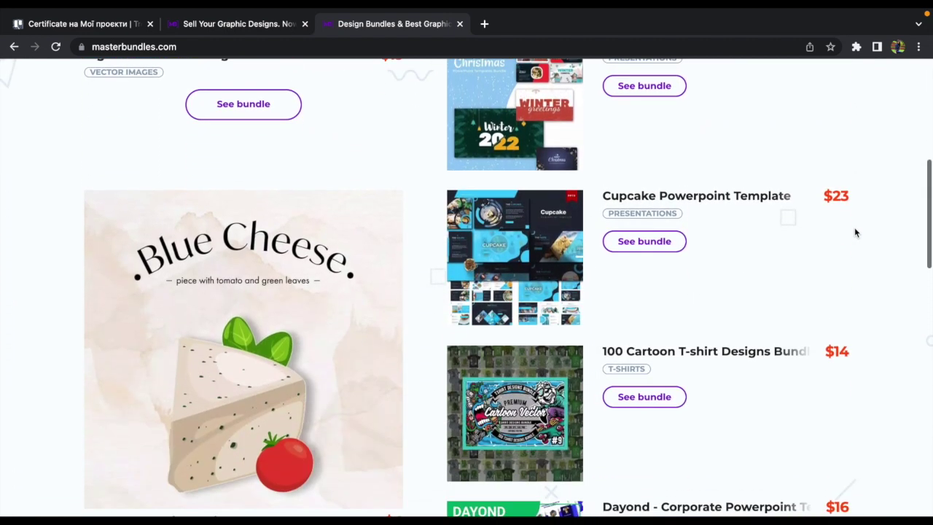
pyautogui.scroll(-1, 855, 233)
pyautogui.scroll(-2, 855, 232)
pyautogui.scroll(-1, 855, 233)
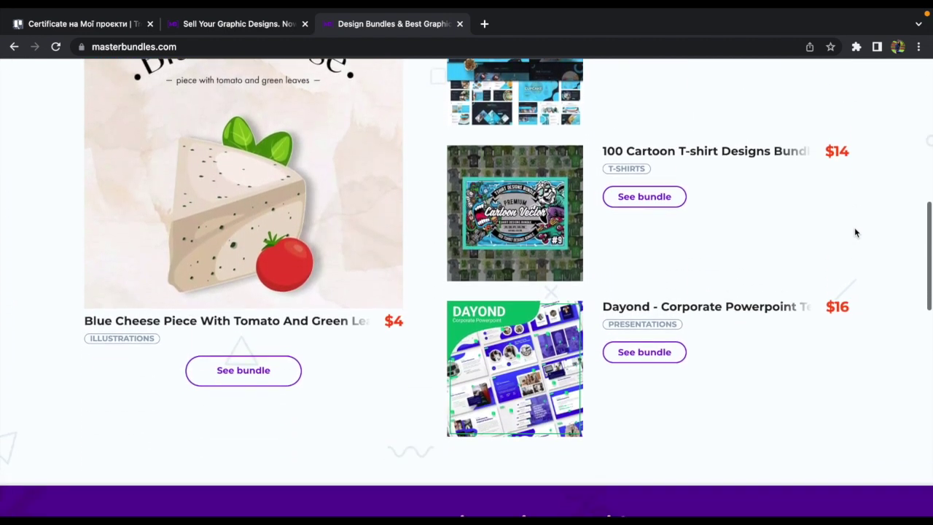
pyautogui.scroll(-1, 856, 233)
pyautogui.scroll(-1, 855, 232)
pyautogui.scroll(-1, 855, 233)
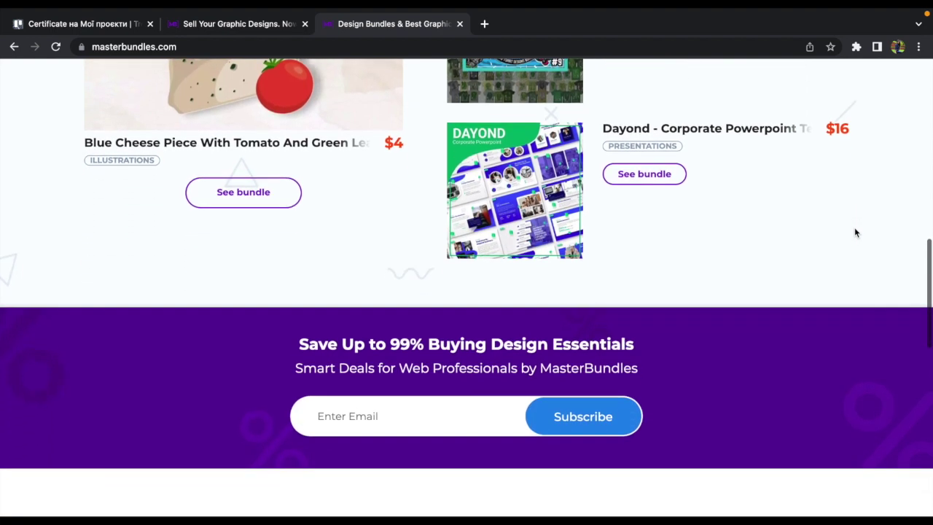
pyautogui.scroll(-1, 855, 232)
pyautogui.scroll(-1, 855, 233)
pyautogui.scroll(-1, 855, 233)
pyautogui.scroll(-1, 856, 232)
pyautogui.scroll(-1, 855, 232)
pyautogui.scroll(-1, 855, 233)
pyautogui.scroll(-1, 855, 233)
pyautogui.scroll(-1, 855, 233)
pyautogui.scroll(-1, 856, 232)
pyautogui.scroll(-1, 856, 233)
pyautogui.scroll(-1, 856, 233)
pyautogui.scroll(-1, 856, 232)
pyautogui.scroll(-1, 856, 233)
pyautogui.scroll(-1, 855, 232)
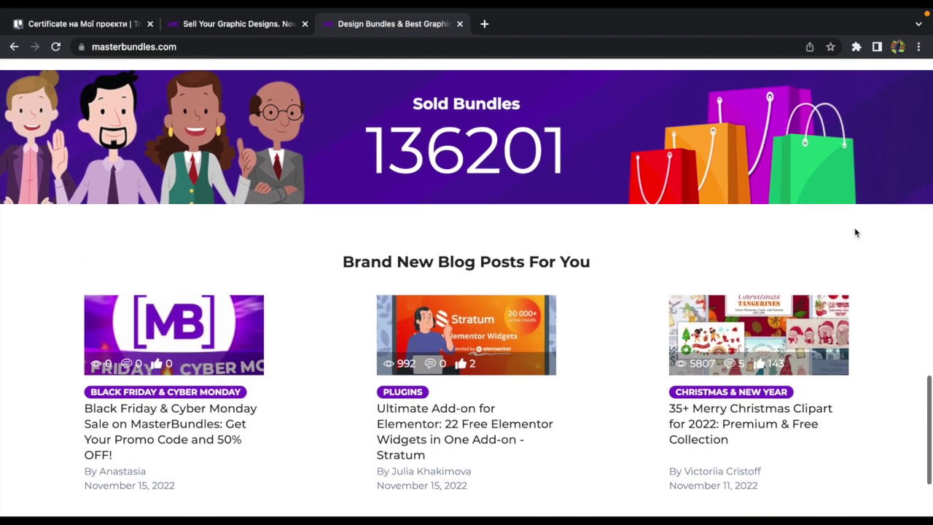
pyautogui.scroll(-1, 856, 233)
pyautogui.scroll(-2, 856, 232)
pyautogui.scroll(-1, 856, 233)
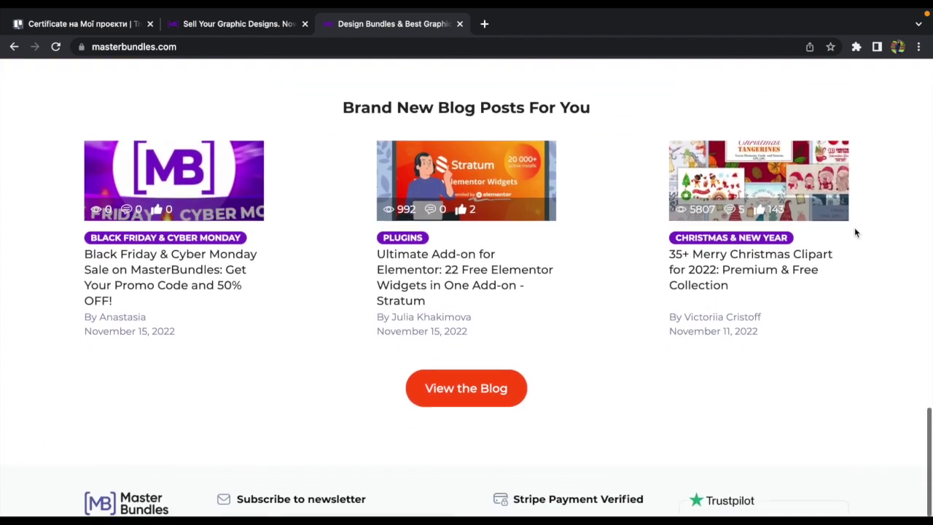
pyautogui.scroll(-1, 856, 233)
pyautogui.scroll(-1, 856, 232)
pyautogui.scroll(-1, 856, 233)
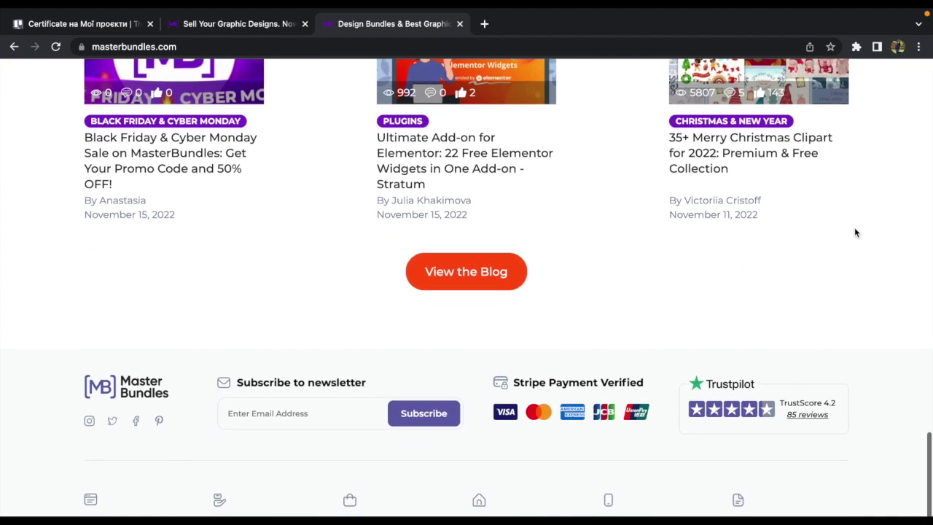
pyautogui.scroll(-1, 856, 232)
pyautogui.scroll(-1, 856, 232)
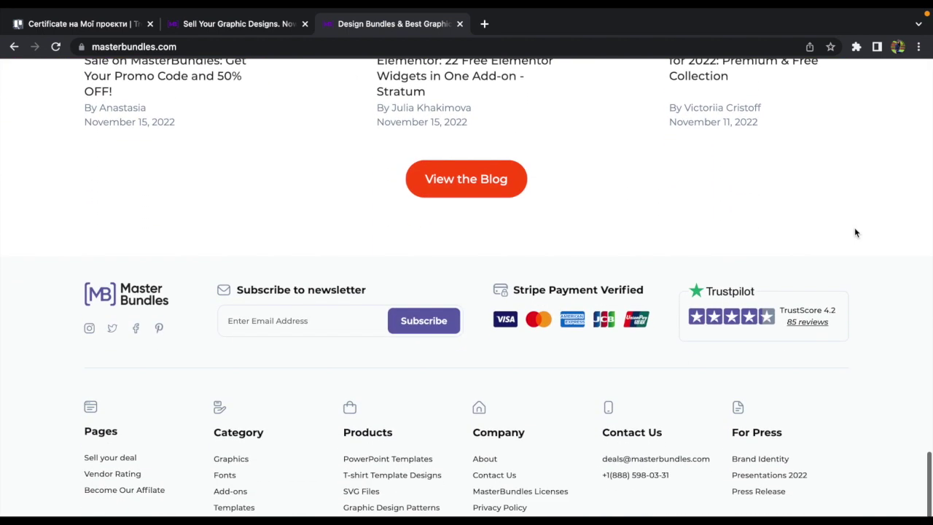
pyautogui.scroll(-1, 855, 232)
pyautogui.scroll(-1, 855, 232)
pyautogui.scroll(-1, 856, 232)
pyautogui.scroll(-1, 856, 233)
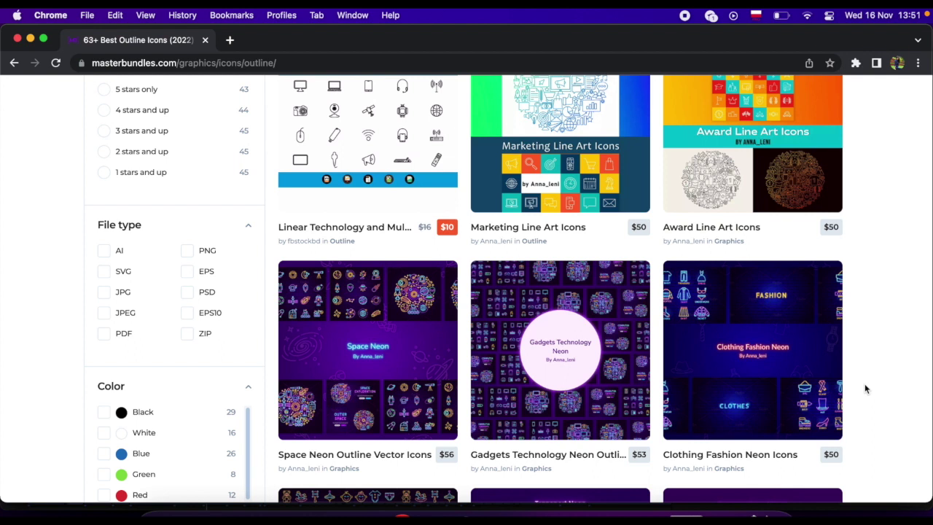
# Step: Scroll the Outline Icons category page up through the product grid to the filters and header
pyautogui.scroll(1, 865, 388)
pyautogui.scroll(2, 866, 389)
pyautogui.scroll(1, 866, 389)
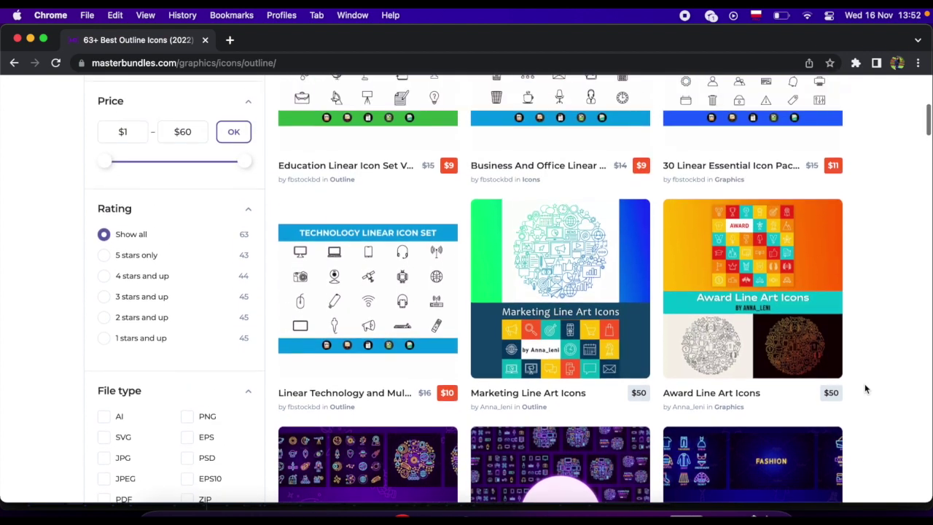
pyautogui.scroll(1, 865, 388)
pyautogui.scroll(1, 865, 389)
pyautogui.scroll(1, 865, 388)
pyautogui.scroll(1, 864, 388)
pyautogui.scroll(2, 865, 388)
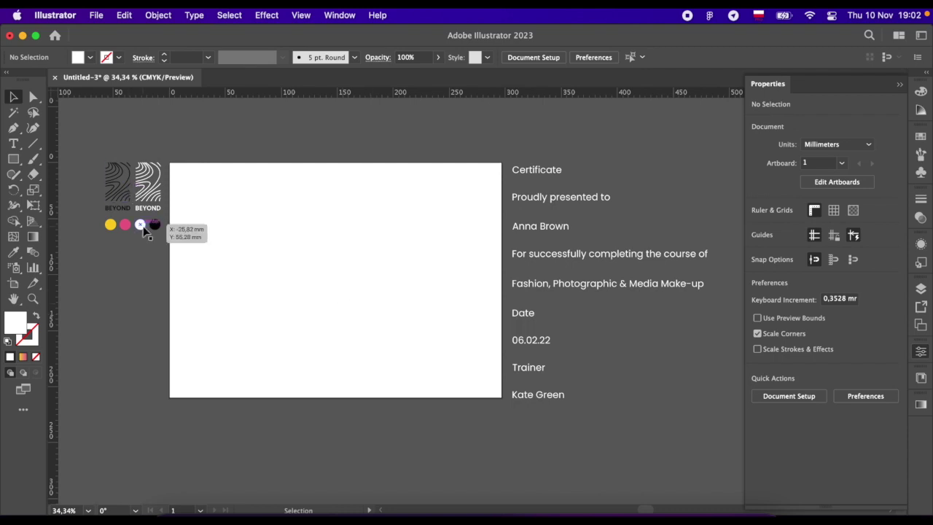
# Step: Switch to the Type tool and bring up the font family list in the Character section
pyautogui.press('t')
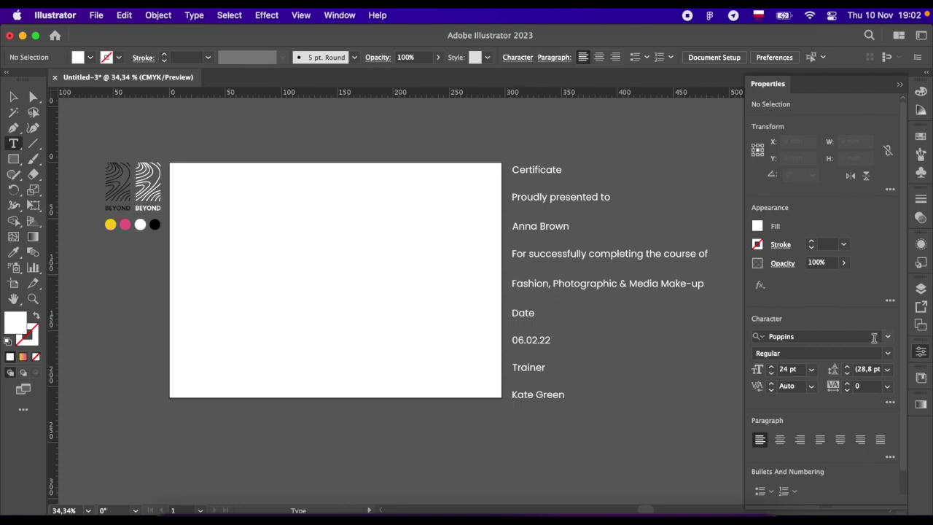
pyautogui.click(888, 337)
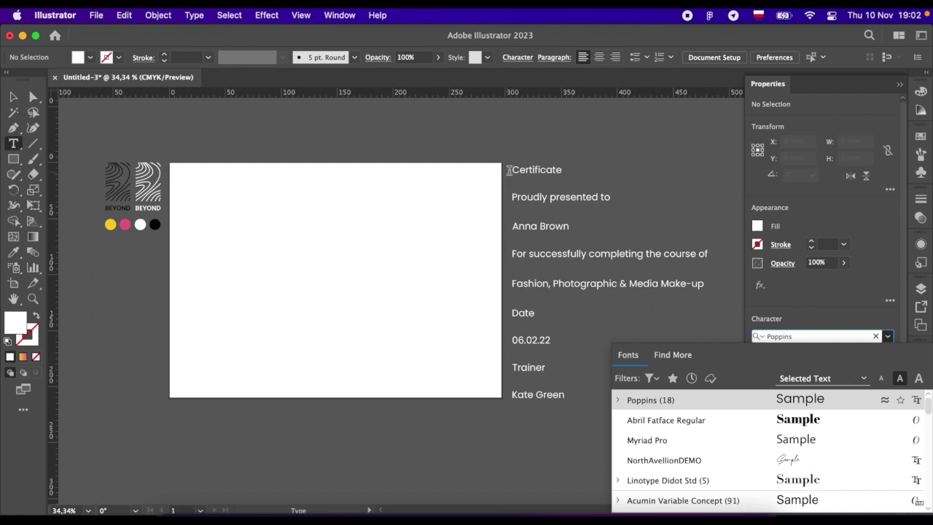
# Step: Set the Certificate heading to Abril Fatface at 120 pt
pyautogui.moveTo(510, 170); pyautogui.dragTo(562, 171)
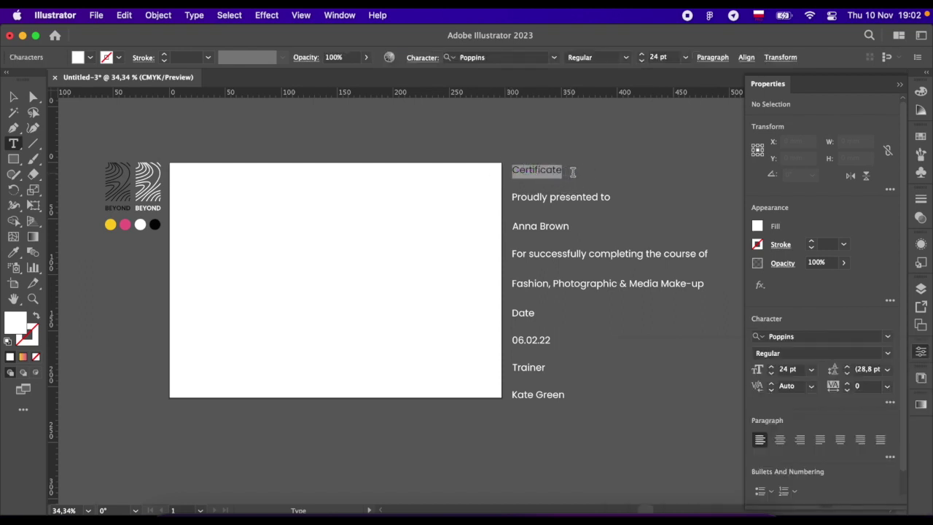
pyautogui.doubleClick(786, 370)
pyautogui.write('120')
pyautogui.press('Return')
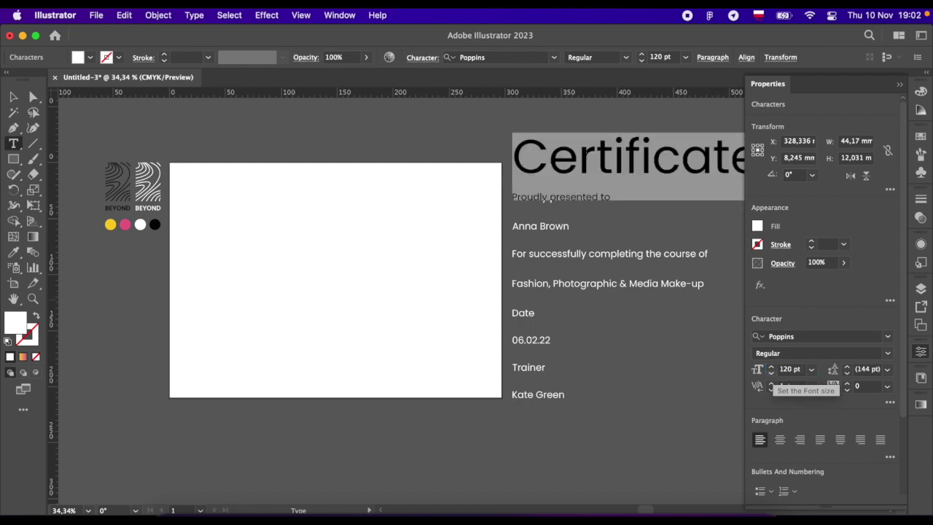
pyautogui.click(888, 336)
pyautogui.click(763, 421)
# Step: Set the 'Proudly presented to' line to 16 pt
pyautogui.moveTo(513, 198); pyautogui.dragTo(631, 202)
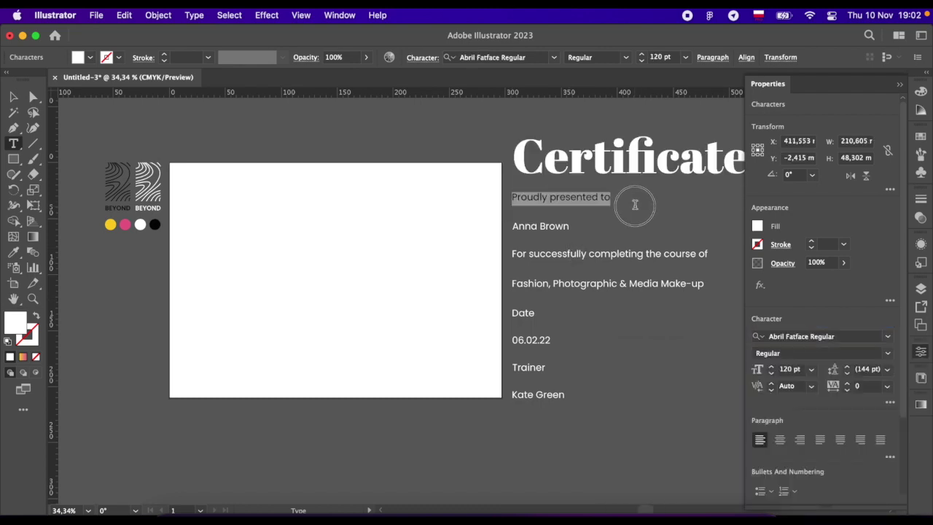
pyautogui.click(787, 369)
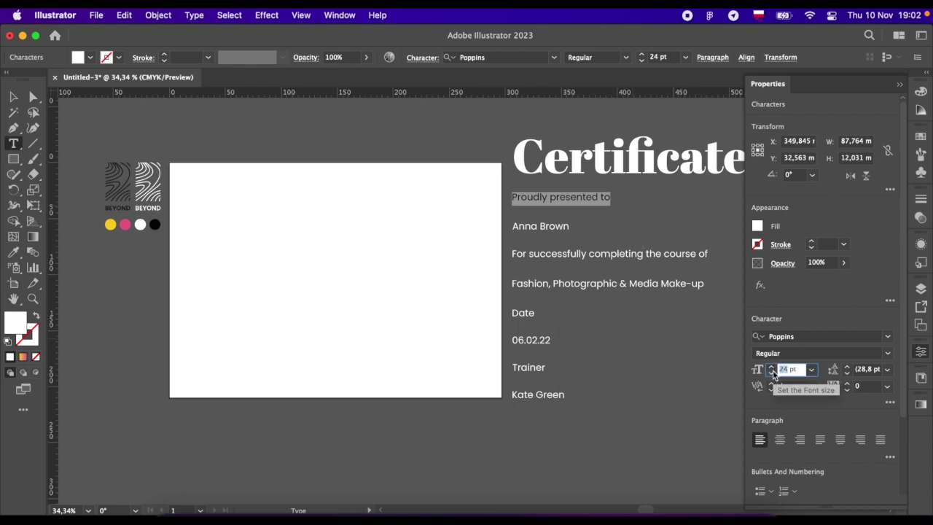
pyautogui.write('16')
pyautogui.press('Return')
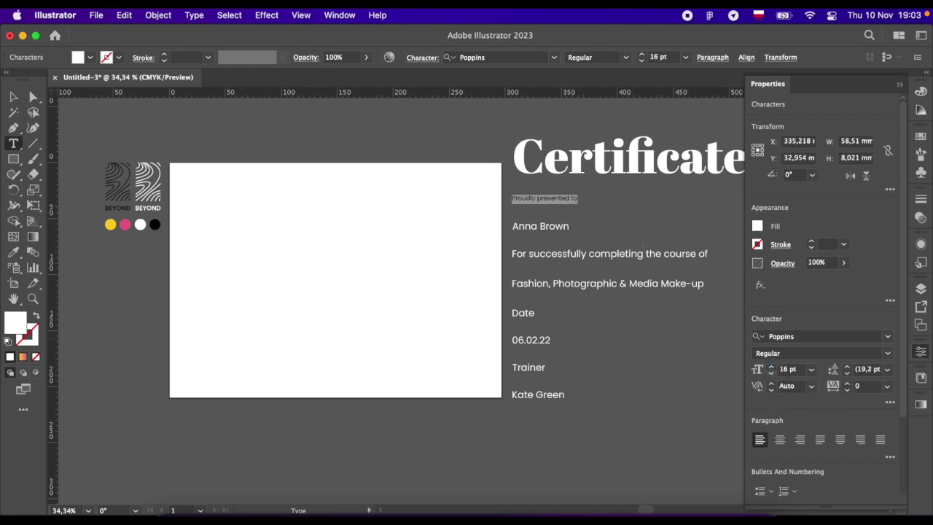
# Step: Make the recipient's name 48 pt, Black weight, in all capitals
pyautogui.moveTo(511, 226); pyautogui.dragTo(591, 226)
pyautogui.click(788, 370)
pyautogui.write('48')
pyautogui.press('Return')
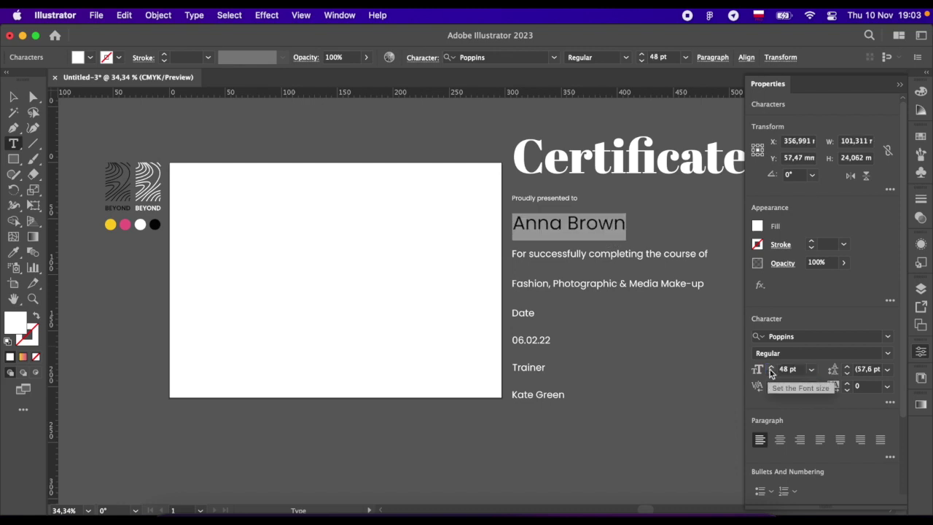
pyautogui.click(887, 353)
pyautogui.click(838, 325)
pyautogui.click(890, 404)
pyautogui.click(753, 322)
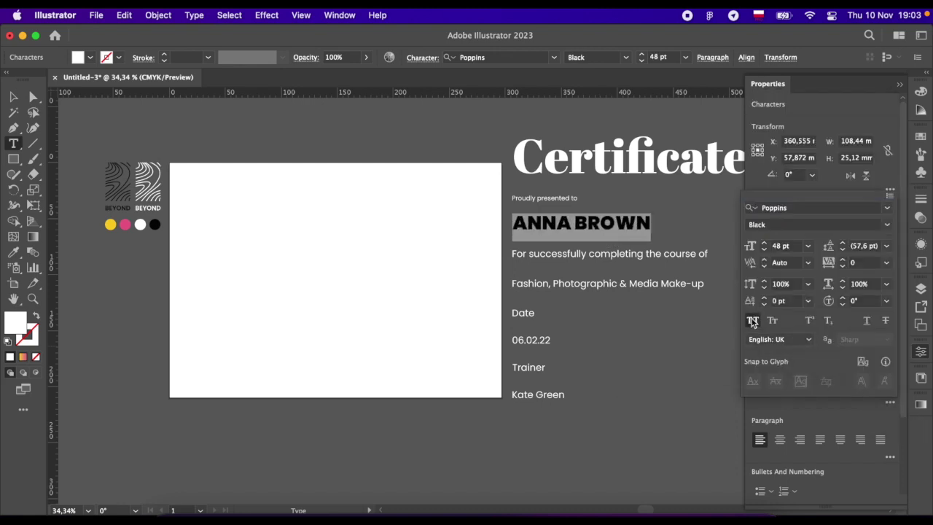
# Step: Set the course line to 16 pt and the course name to 18 pt bold
pyautogui.moveTo(511, 253); pyautogui.dragTo(722, 269)
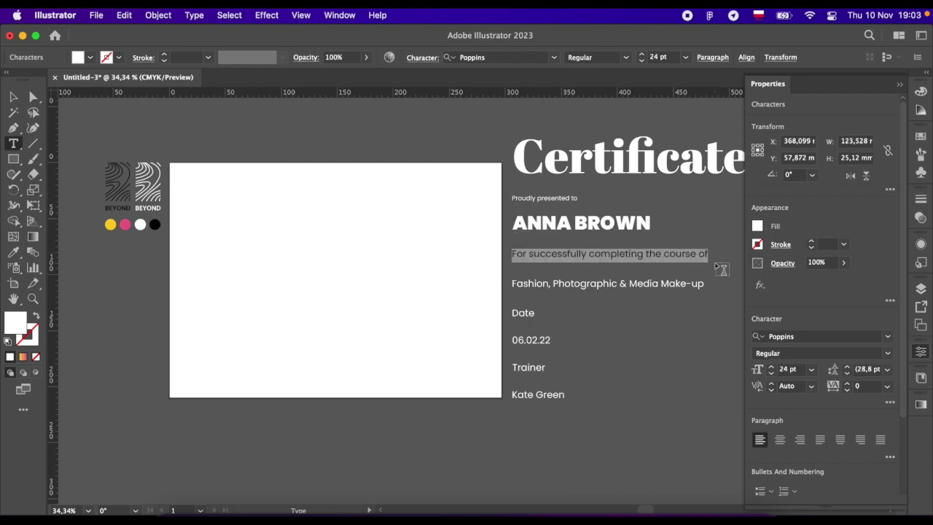
pyautogui.click(787, 369)
pyautogui.write('16')
pyautogui.press('Return')
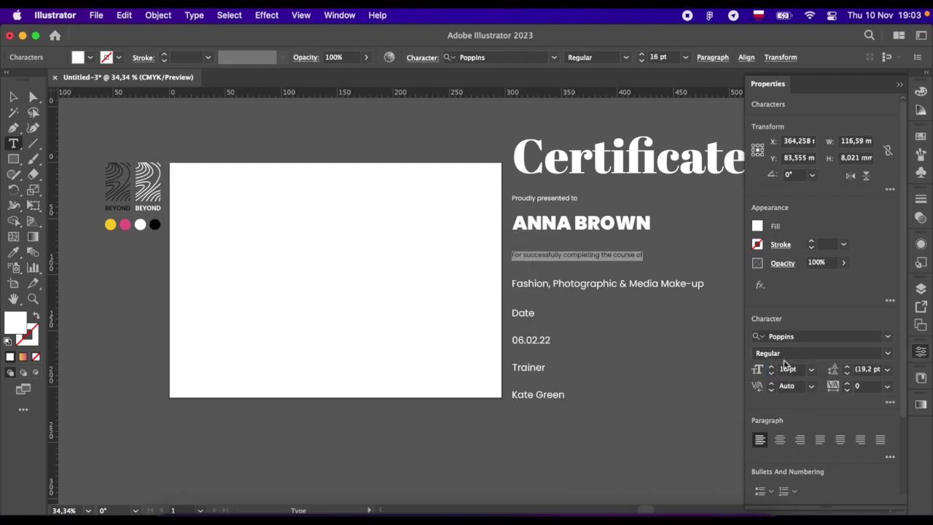
pyautogui.moveTo(513, 283); pyautogui.dragTo(743, 299)
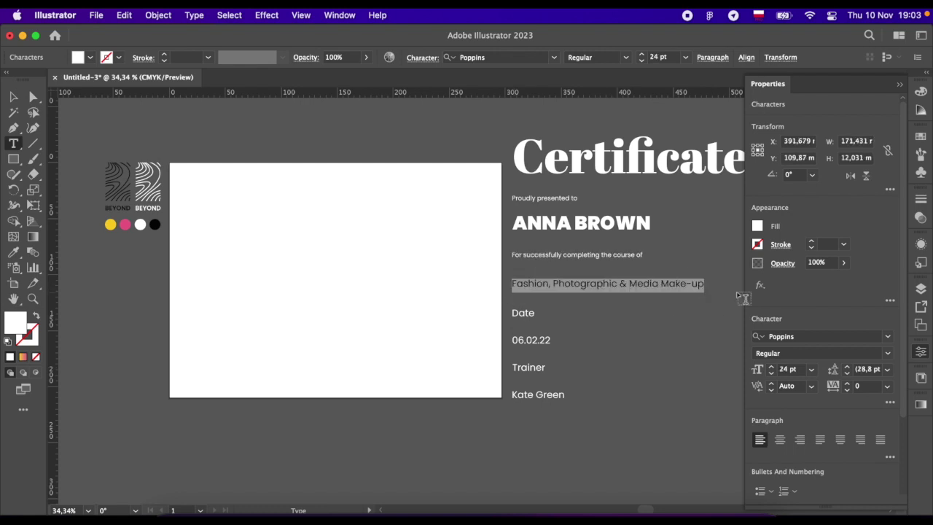
pyautogui.click(787, 369)
pyautogui.write('18')
pyautogui.press('Return')
pyautogui.click(887, 353)
pyautogui.click(776, 267)
# Step: Set the Date label to 14 pt and the date 06.02.22 to 16 pt Black
pyautogui.moveTo(511, 313); pyautogui.dragTo(536, 313)
pyautogui.click(788, 368)
pyautogui.write('14')
pyautogui.press('Return')
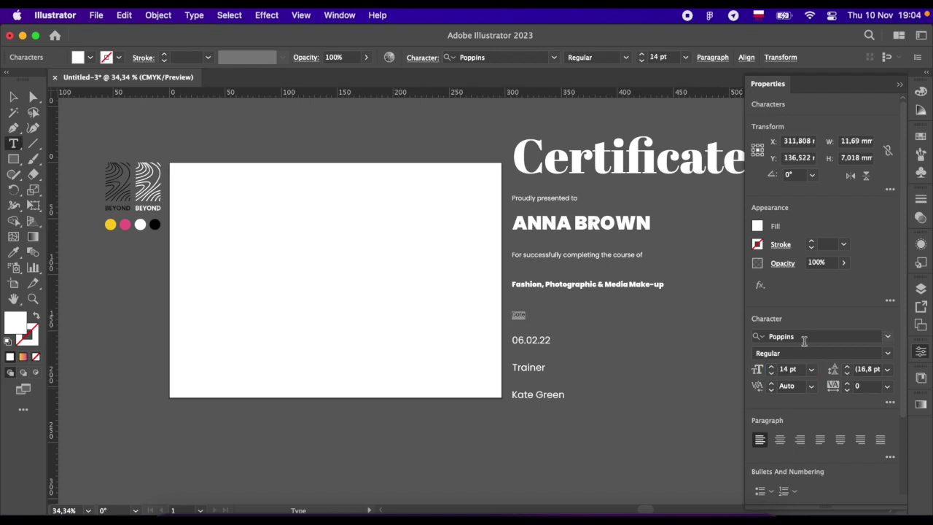
pyautogui.moveTo(511, 340); pyautogui.dragTo(551, 341)
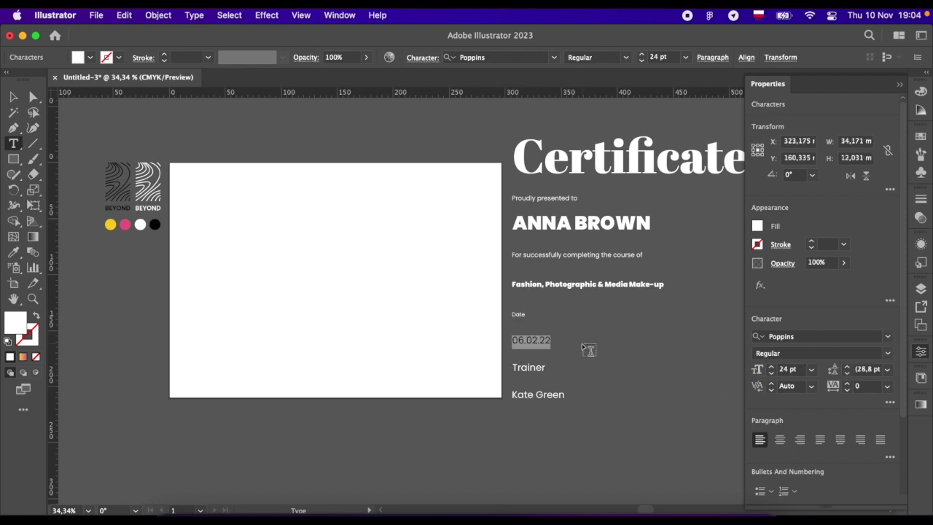
pyautogui.click(787, 369)
pyautogui.write('16')
pyautogui.press('Return')
pyautogui.click(817, 352)
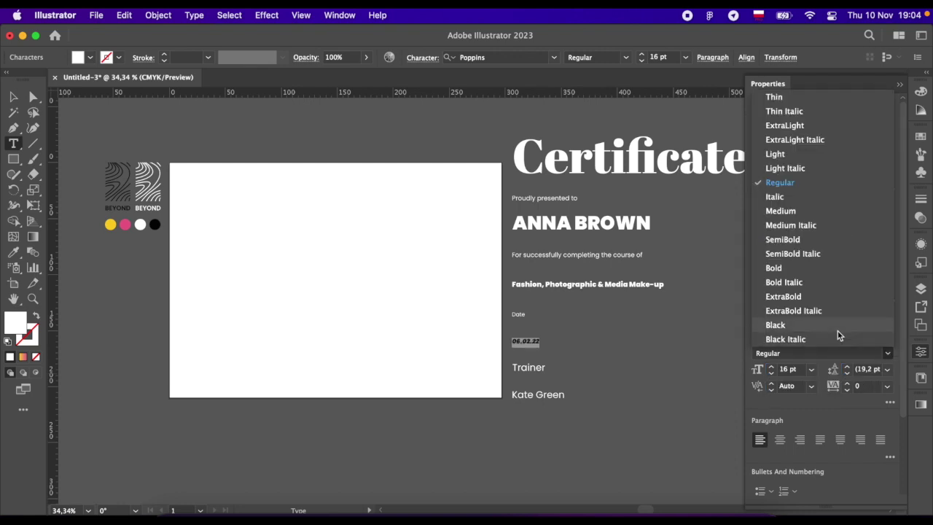
pyautogui.click(838, 333)
# Step: Set the Trainer label to 12 pt and the trainer's name to 16 pt Black
pyautogui.moveTo(511, 367); pyautogui.dragTo(574, 366)
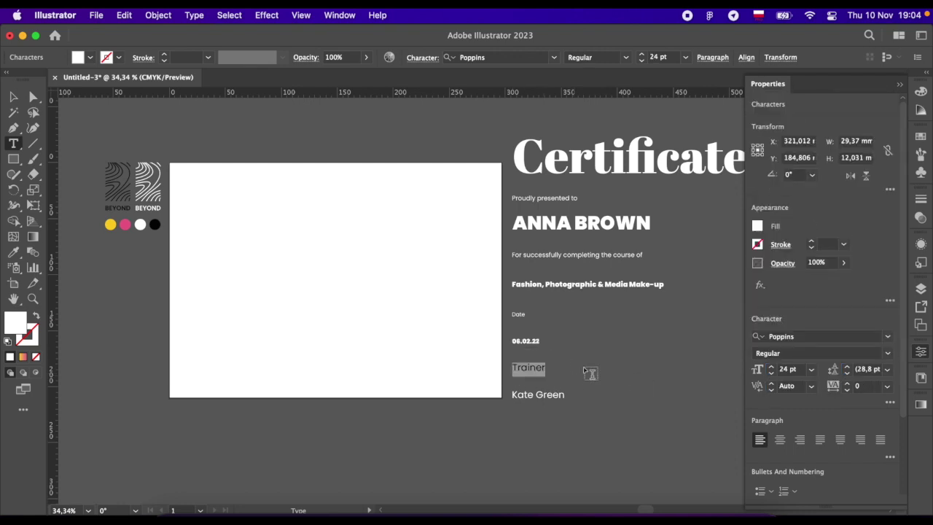
pyautogui.click(788, 369)
pyautogui.write('12')
pyautogui.press('Return')
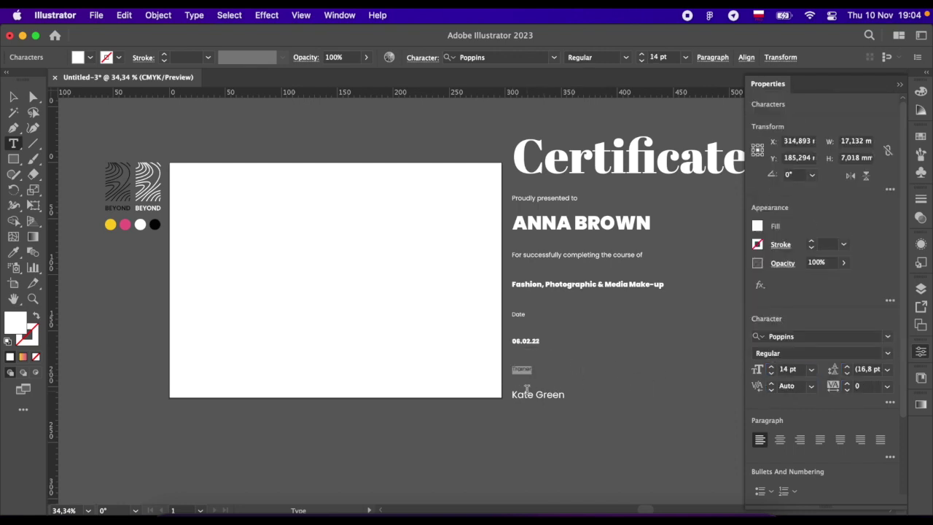
pyautogui.moveTo(511, 395); pyautogui.dragTo(585, 395)
pyautogui.click(788, 369)
pyautogui.write('16')
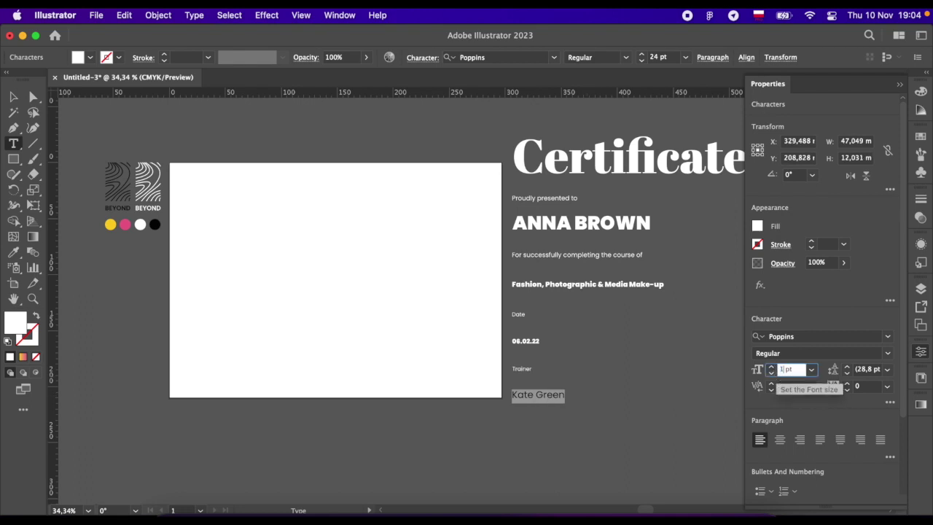
pyautogui.press('Return')
pyautogui.click(821, 352)
pyautogui.click(842, 324)
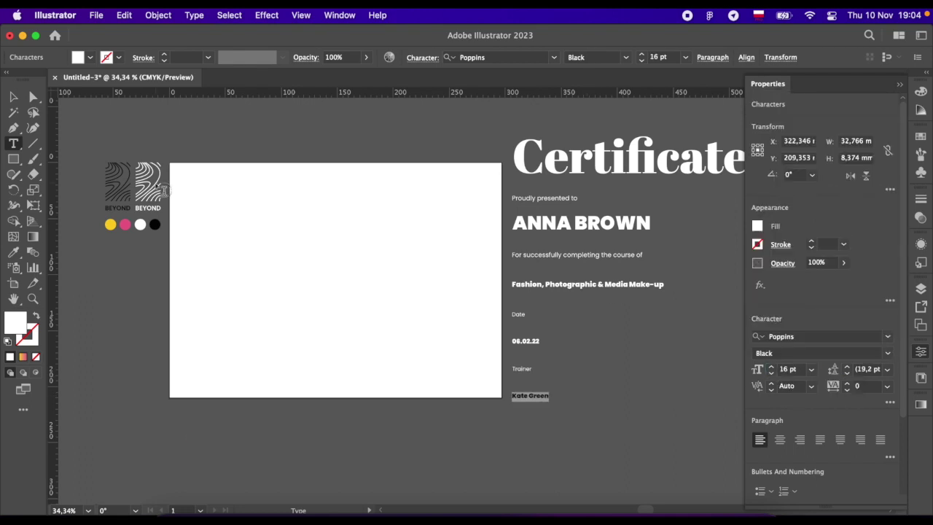
pyautogui.press('Escape')
pyautogui.click(376, 141)
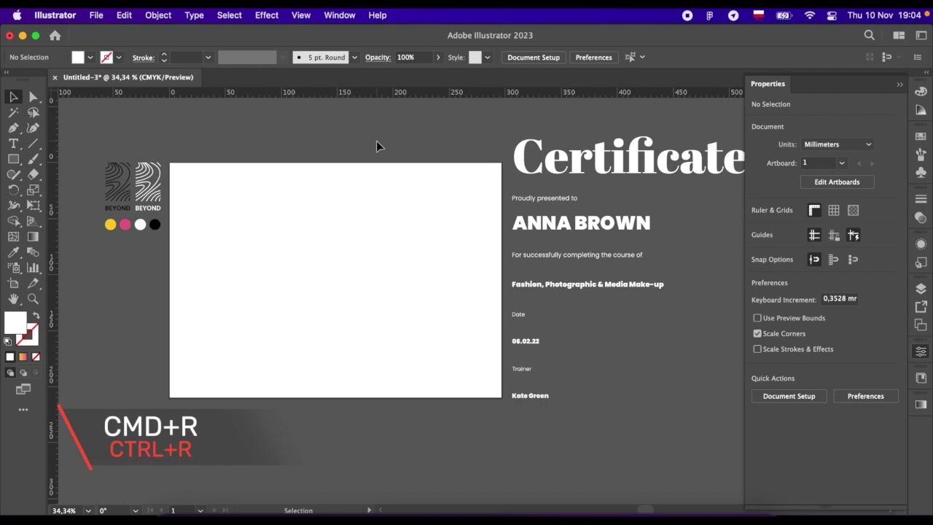
# Step: Drag guides from the rulers to the artboard's left and top margins
pyautogui.scroll(5, 198, 231)
pyautogui.scroll(5, 197, 231)
pyautogui.moveTo(53, 231); pyautogui.dragTo(178, 231)
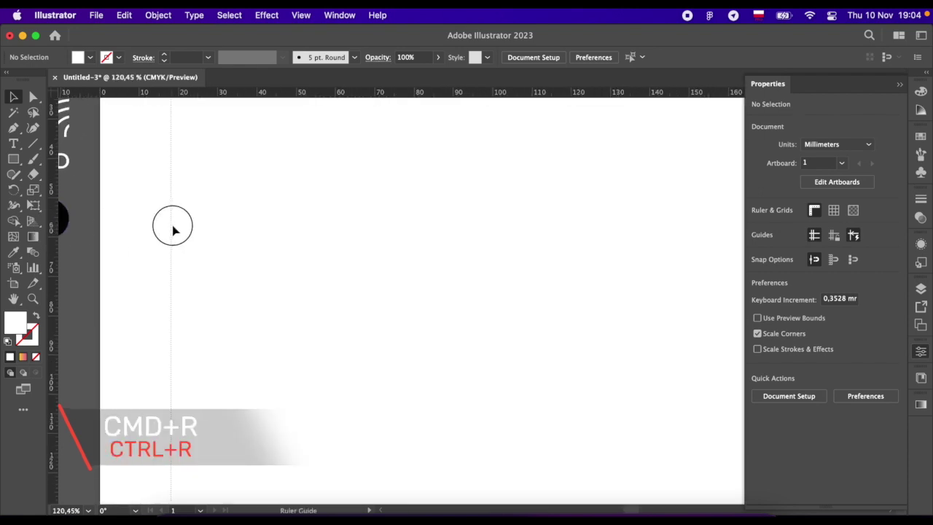
pyautogui.moveTo(142, 93); pyautogui.dragTo(141, 191)
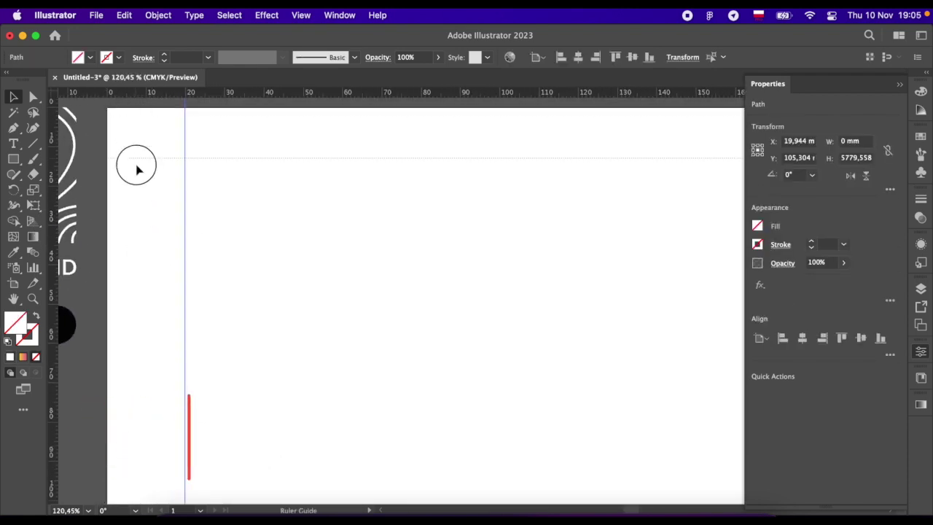
pyautogui.scroll(3, 139, 190)
pyautogui.click(135, 182)
pyautogui.scroll(-3, 137, 188)
pyautogui.scroll(-3, 150, 187)
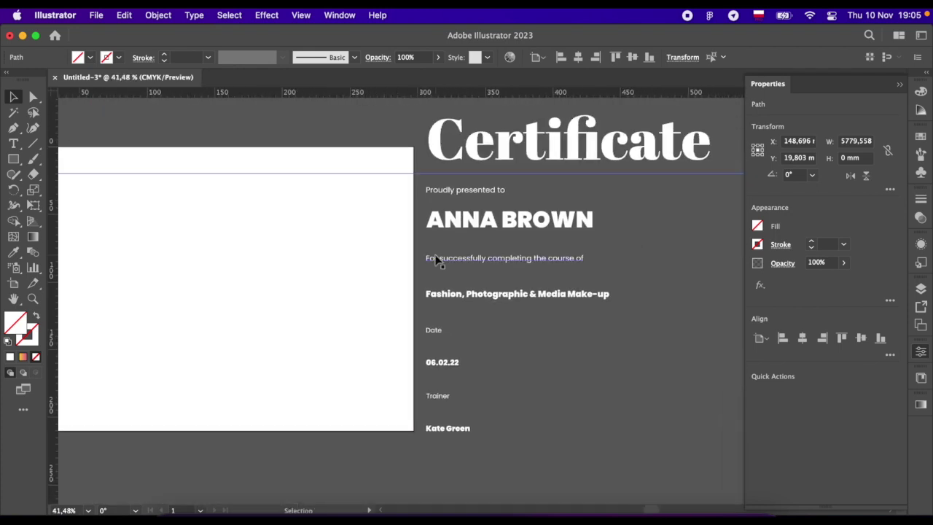
pyautogui.scroll(2, 466, 237)
pyautogui.click(466, 237)
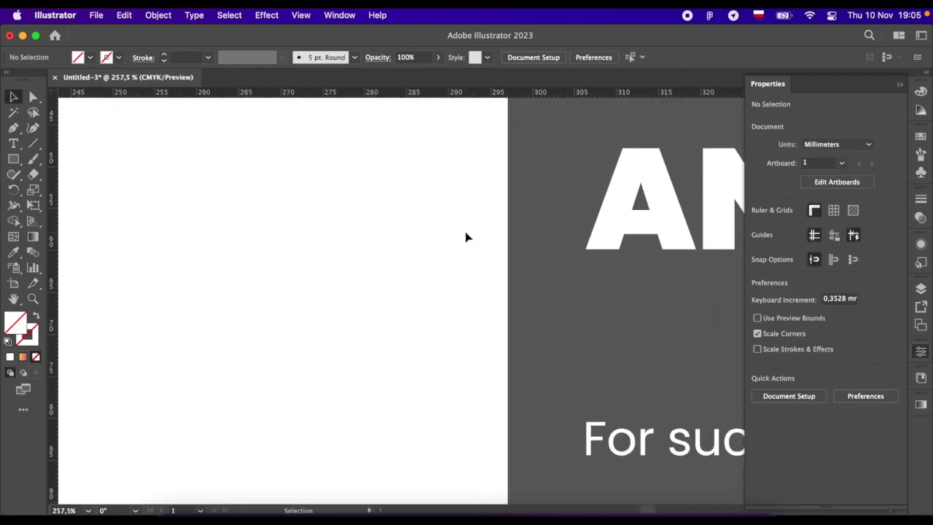
pyautogui.scroll(5, 466, 237)
pyautogui.scroll(2, 287, 211)
pyautogui.scroll(1, 235, 204)
# Step: Add guides at the right and bottom margins, then select all four guides
pyautogui.moveTo(52, 212); pyautogui.dragTo(292, 185)
pyautogui.scroll(-5, 291, 184)
pyautogui.hscroll(-3, 291, 184)
pyautogui.scroll(-3, 292, 184)
pyautogui.hscroll(-5, 292, 183)
pyautogui.scroll(-3, 291, 183)
pyautogui.moveTo(329, 93); pyautogui.dragTo(338, 277)
pyautogui.click(280, 243)
pyautogui.scroll(-3, 279, 244)
pyautogui.scroll(-2, 279, 243)
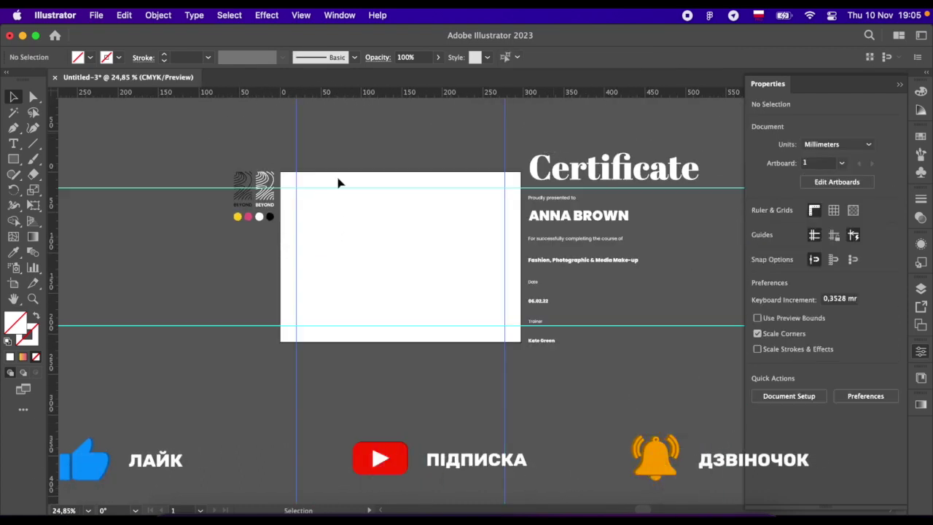
pyautogui.moveTo(337, 181); pyautogui.dragTo(215, 358)
pyautogui.click(920, 288)
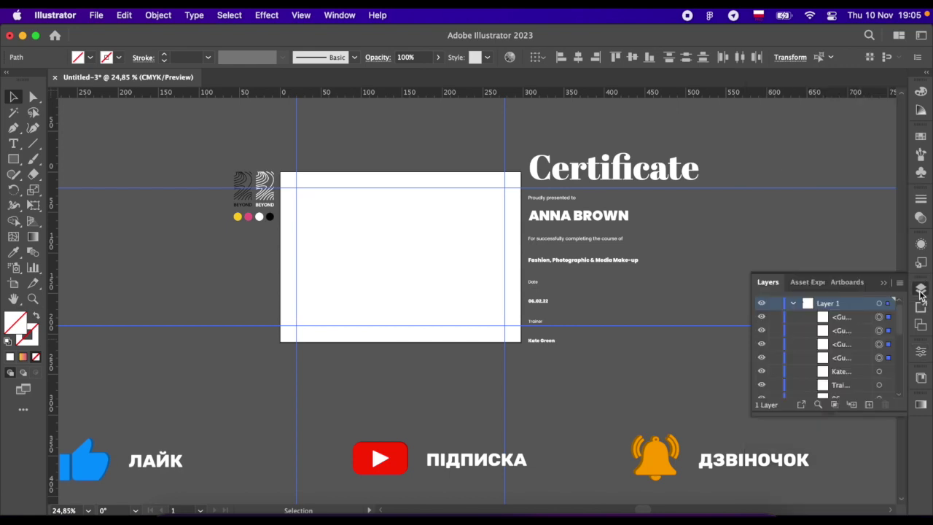
pyautogui.click(883, 283)
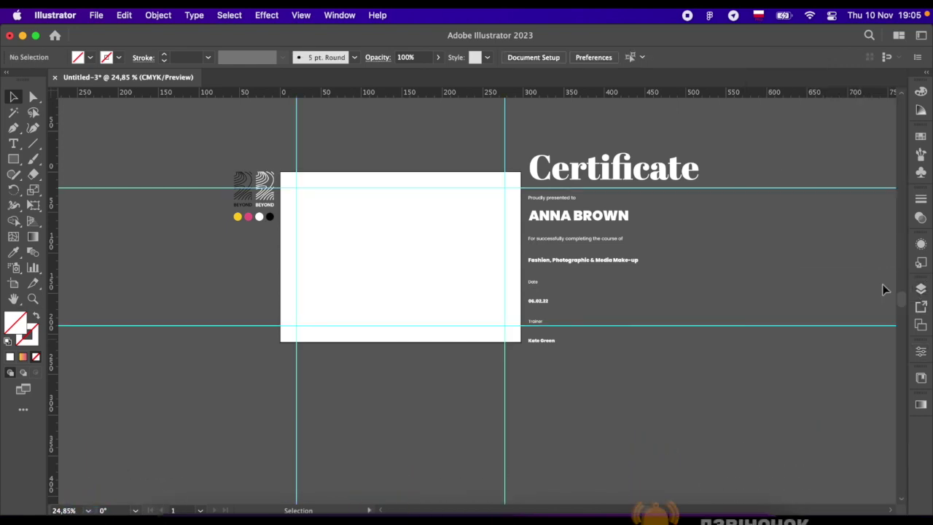
# Step: Copy the BEYOND logo's wavy line pattern, paste it on the artboard and rotate it 90°
pyautogui.click(246, 180)
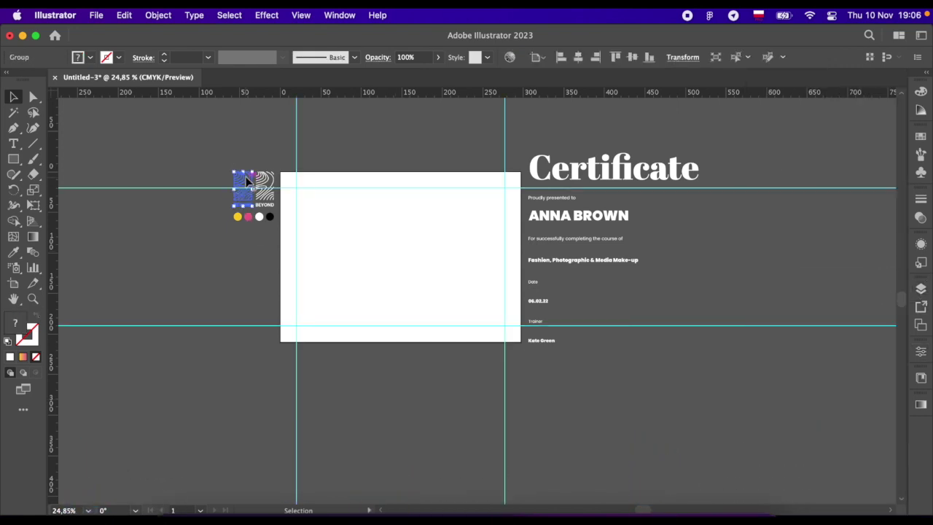
pyautogui.doubleClick(246, 180)
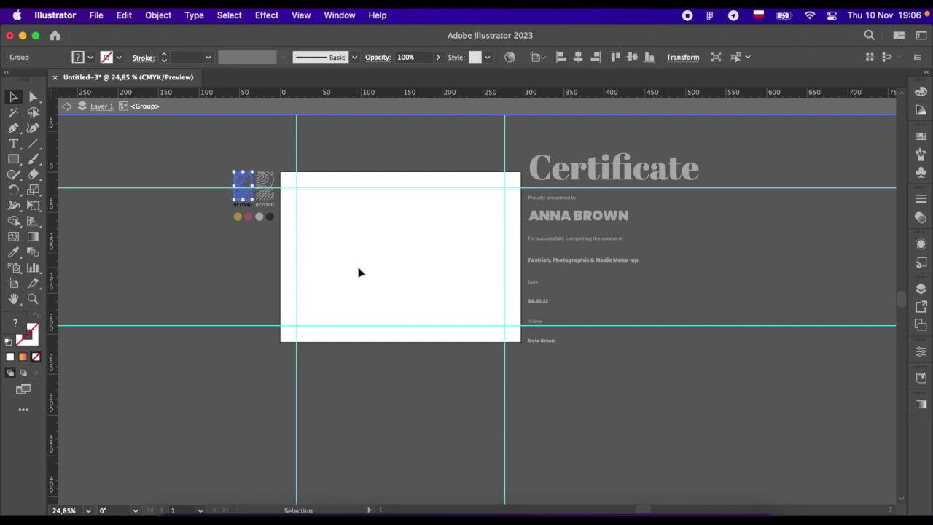
pyautogui.press('Escape')
pyautogui.press('cmd+v')
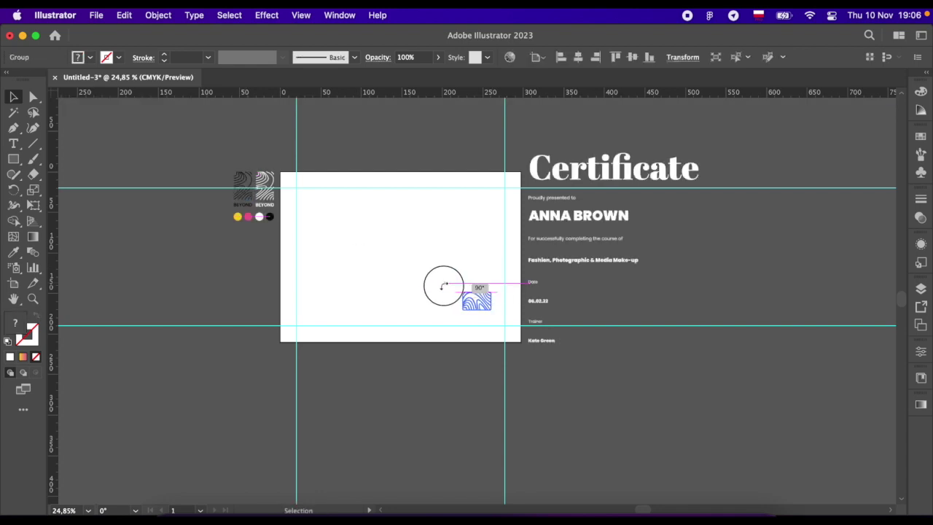
pyautogui.moveTo(460, 291); pyautogui.dragTo(277, 162)
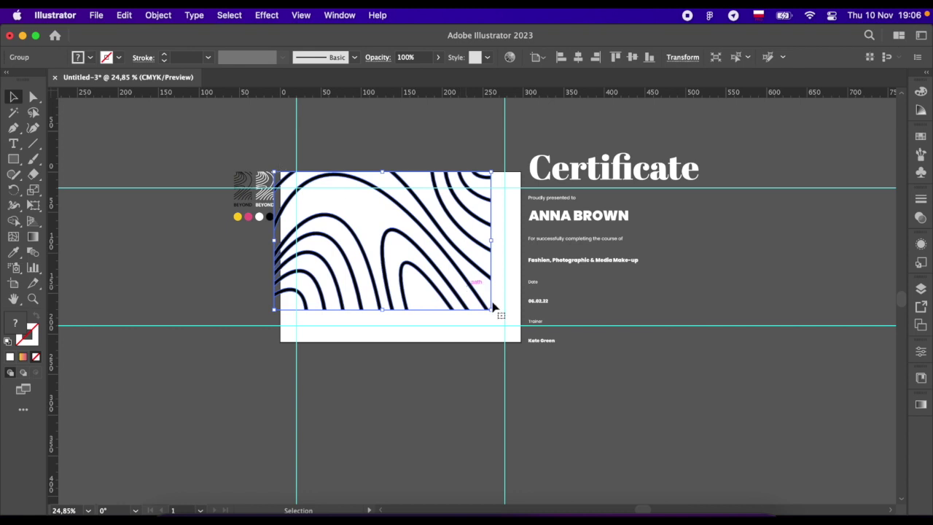
# Step: Enlarge the wavy pattern across the artboard and set its opacity to 10%
pyautogui.moveTo(491, 309); pyautogui.dragTo(549, 357)
pyautogui.click(922, 353)
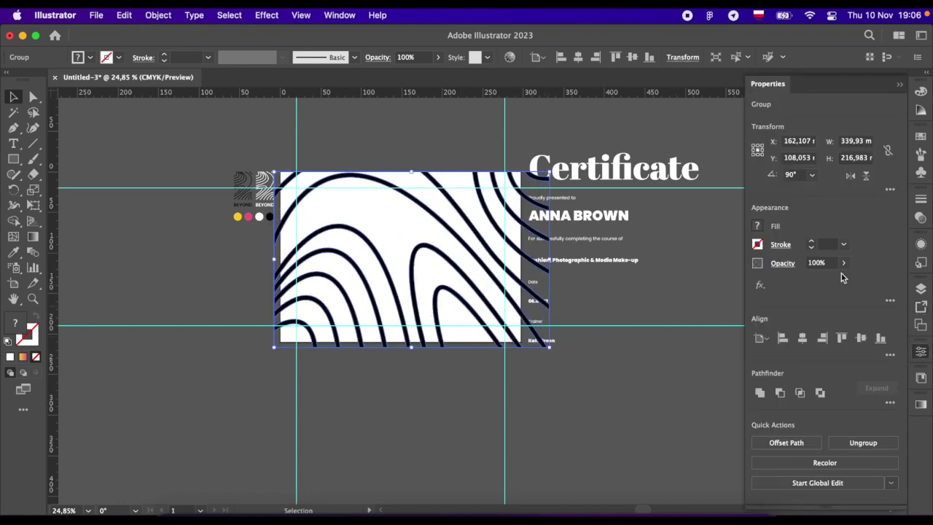
pyautogui.write('10')
pyautogui.press('Return')
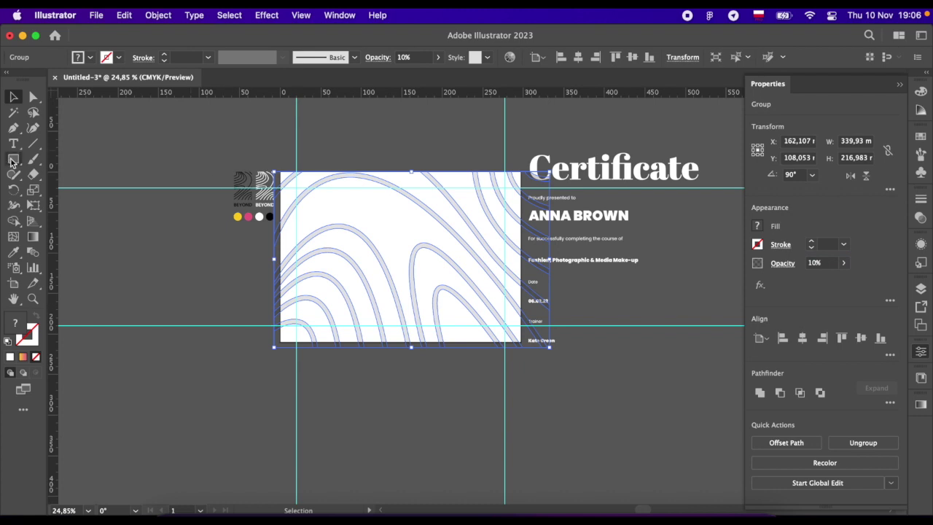
# Step: Draw a 297 × 210 mm artboard-sized rectangle, centre the pattern and clip it with Cmd+7
pyautogui.moveTo(282, 172); pyautogui.dragTo(520, 341)
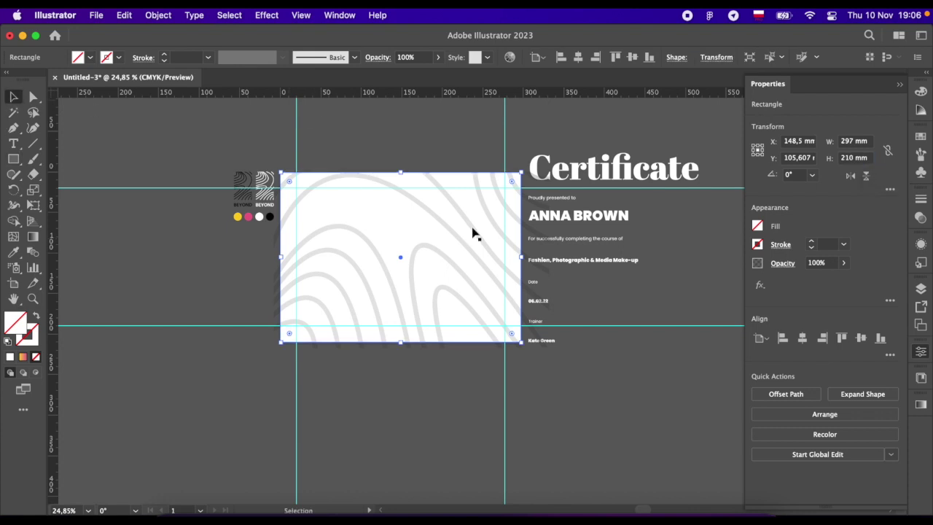
pyautogui.click(447, 261)
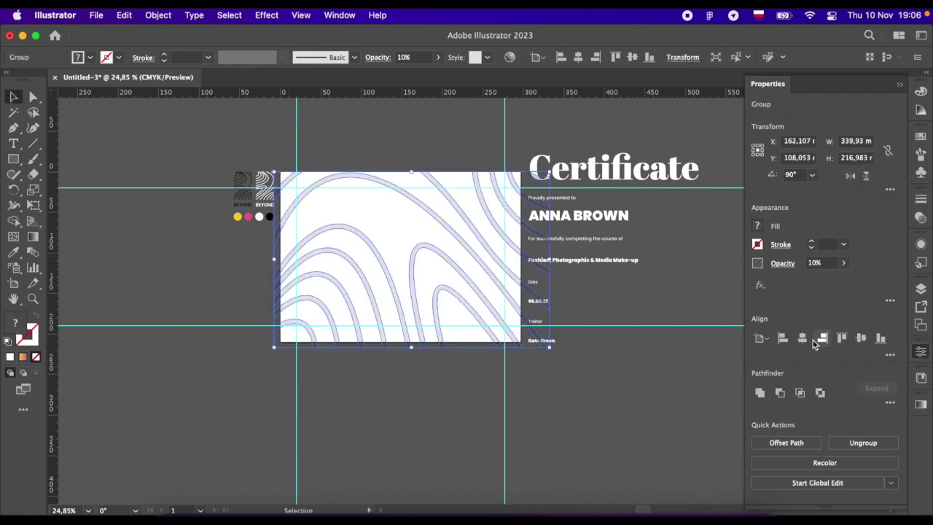
pyautogui.click(805, 340)
pyautogui.moveTo(427, 150); pyautogui.dragTo(427, 178)
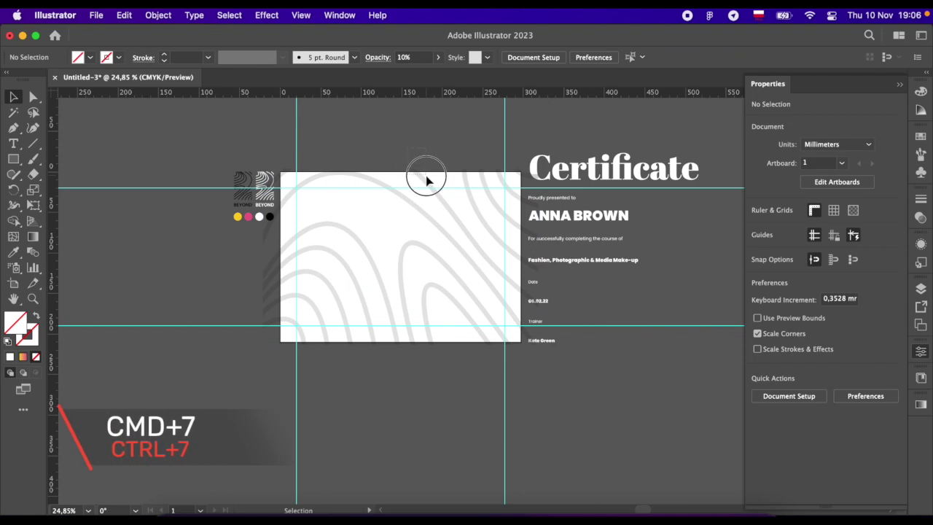
pyautogui.press('super+7')
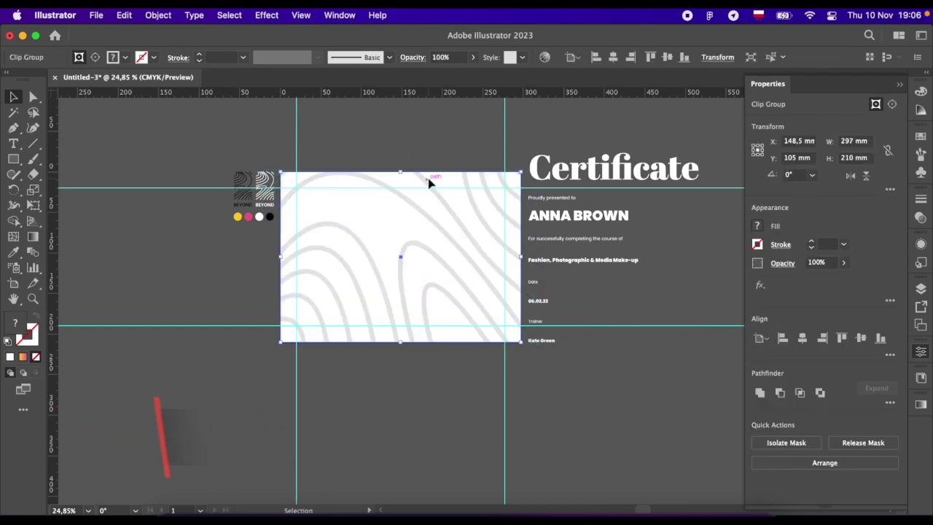
pyautogui.click(16, 158)
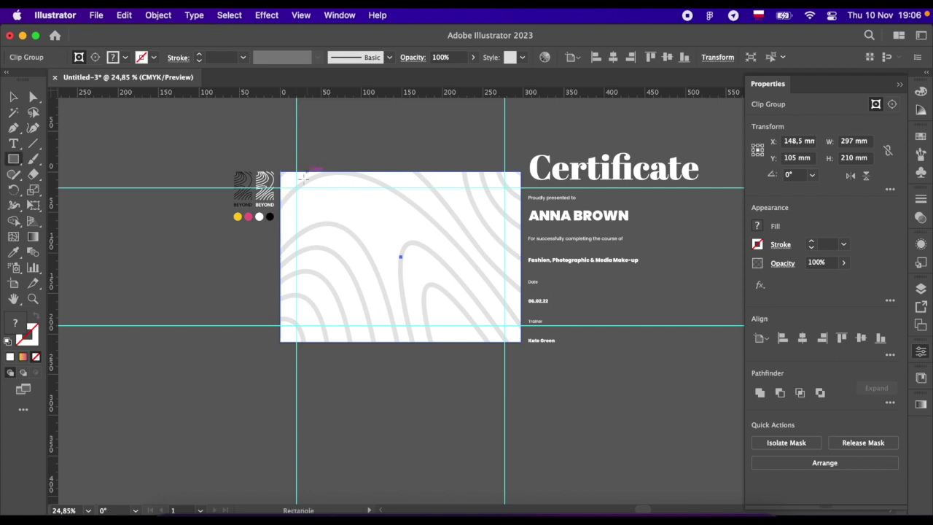
# Step: Draw a rectangle between the margin guides and fill it with the logo's black
pyautogui.moveTo(296, 187); pyautogui.dragTo(504, 325)
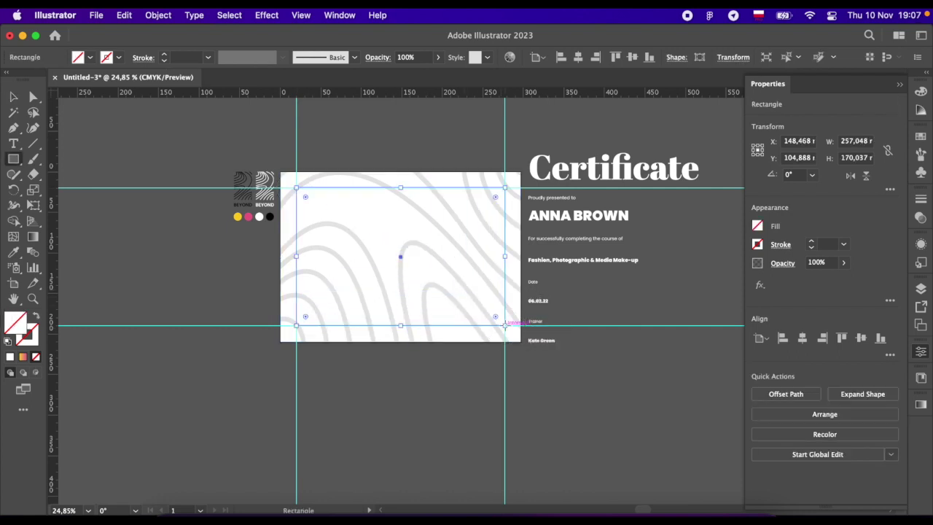
pyautogui.click(13, 252)
pyautogui.click(270, 217)
pyautogui.scroll(5, 270, 217)
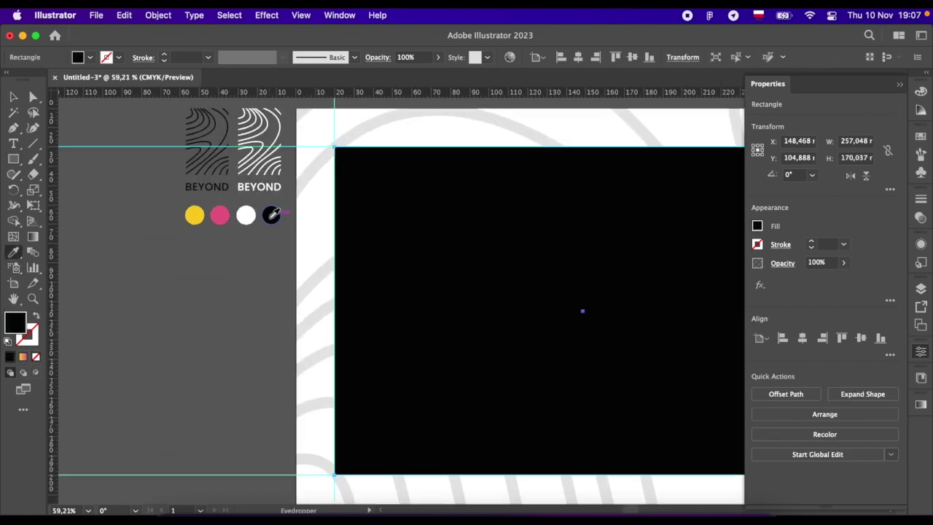
pyautogui.scroll(1, 274, 213)
pyautogui.scroll(-1, 274, 213)
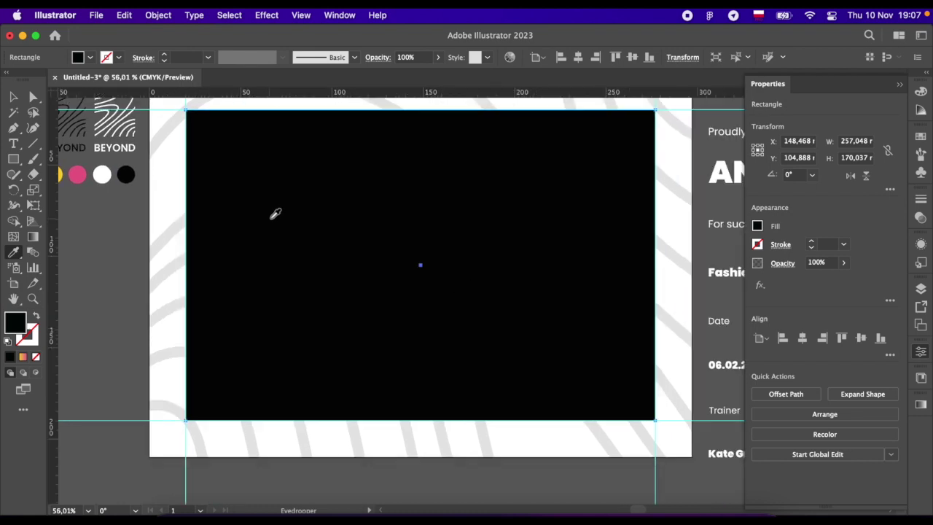
# Step: Draw a small magenta spacer square at the black panel's right edge
pyautogui.press('m')
pyautogui.moveTo(651, 177); pyautogui.dragTo(625, 208)
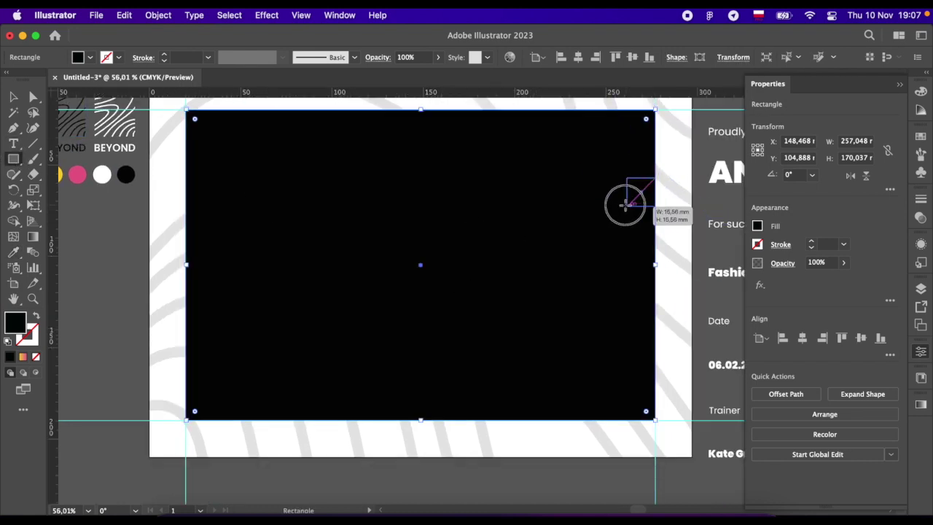
pyautogui.scroll(5, 625, 204)
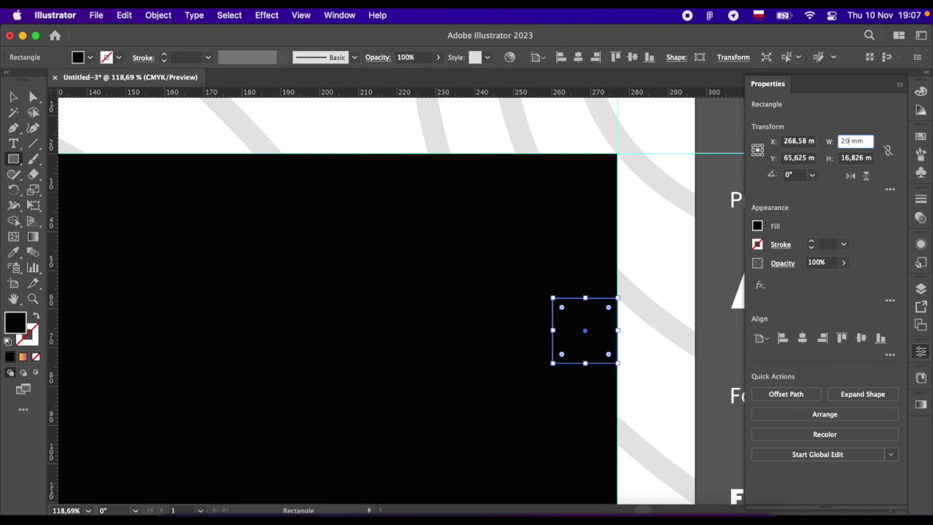
pyautogui.doubleClick(18, 325)
pyautogui.click(616, 317)
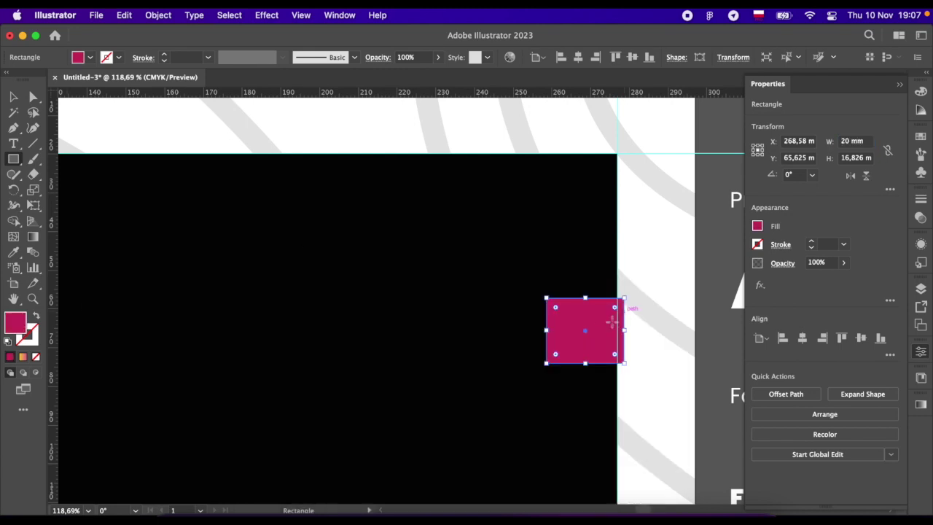
pyautogui.moveTo(590, 340); pyautogui.dragTo(591, 339)
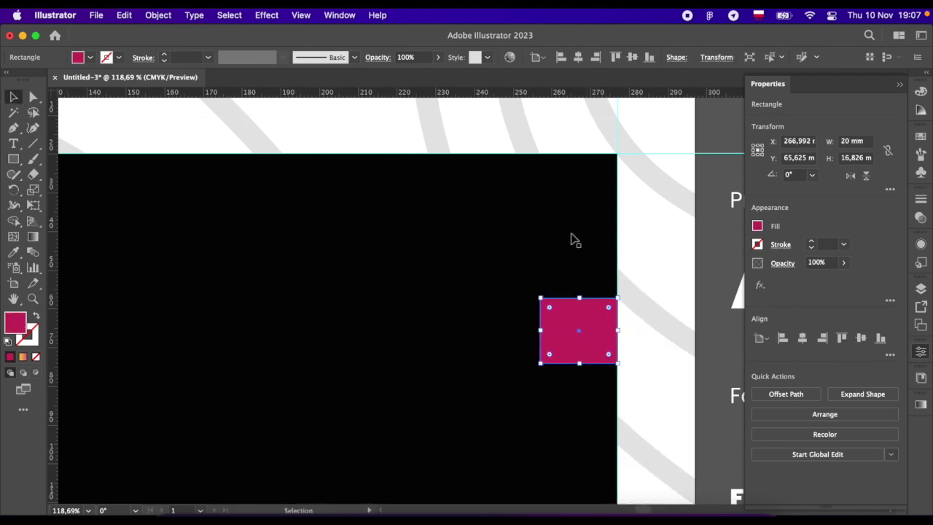
# Step: Pull the panel's right edge in to the spacer, delete the spacer, and move the title onto the panel
pyautogui.click(571, 239)
pyautogui.moveTo(618, 482); pyautogui.dragTo(541, 483)
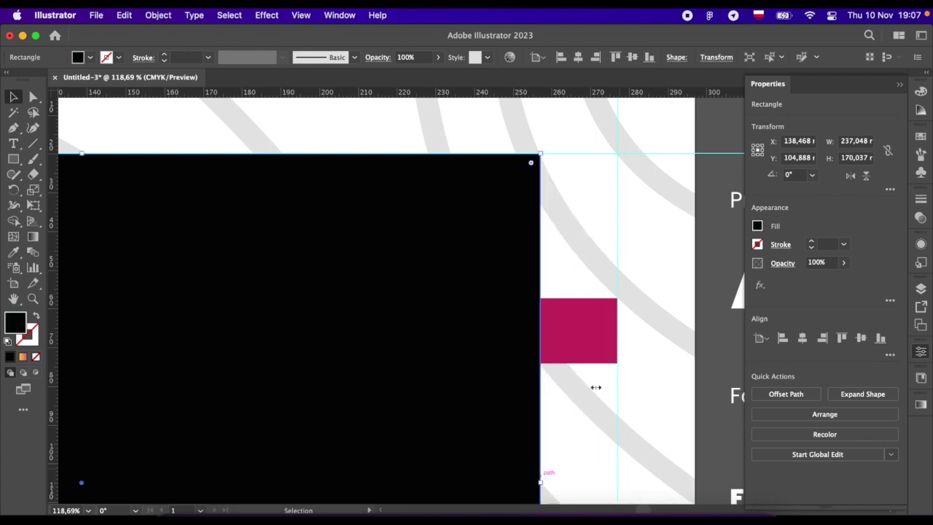
pyautogui.click(605, 348)
pyautogui.press('Delete')
pyautogui.scroll(-2, 605, 354)
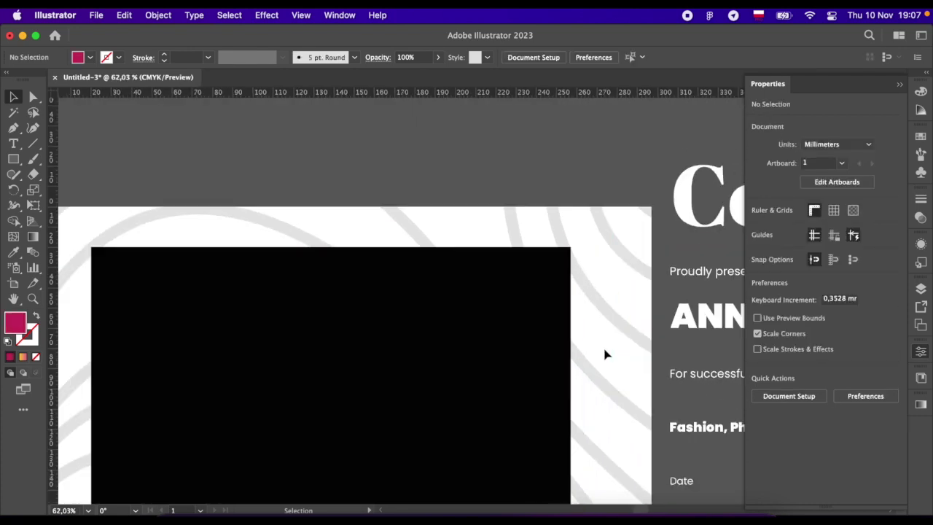
pyautogui.scroll(-2, 606, 354)
pyautogui.scroll(-2, 606, 355)
pyautogui.scroll(-1, 605, 354)
pyautogui.moveTo(612, 206); pyautogui.dragTo(374, 281)
# Step: Shift the Certificate title slightly right on the black panel, set in from its left edge
pyautogui.keyDown('shift'); pyautogui.click(381, 325); pyautogui.keyUp('shift')
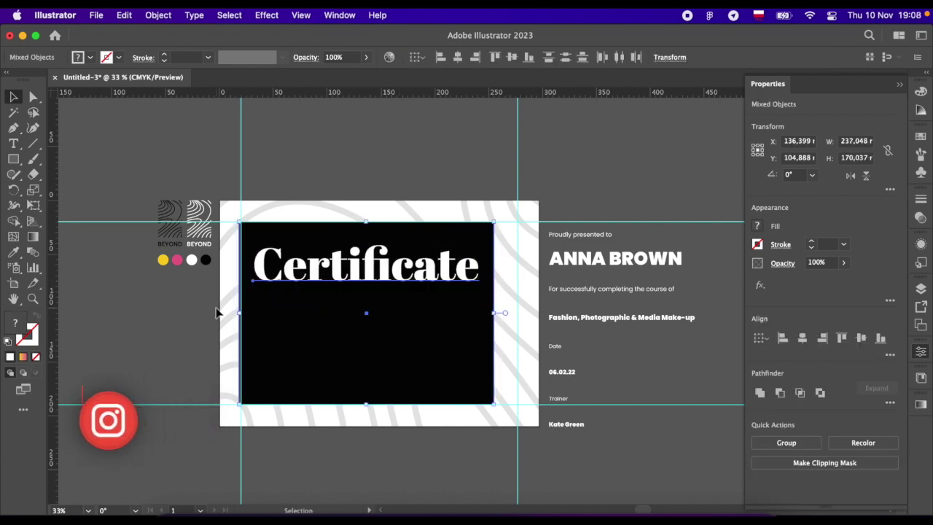
pyautogui.scroll(3, 252, 312)
pyautogui.scroll(2, 264, 312)
pyautogui.scroll(2, 307, 299)
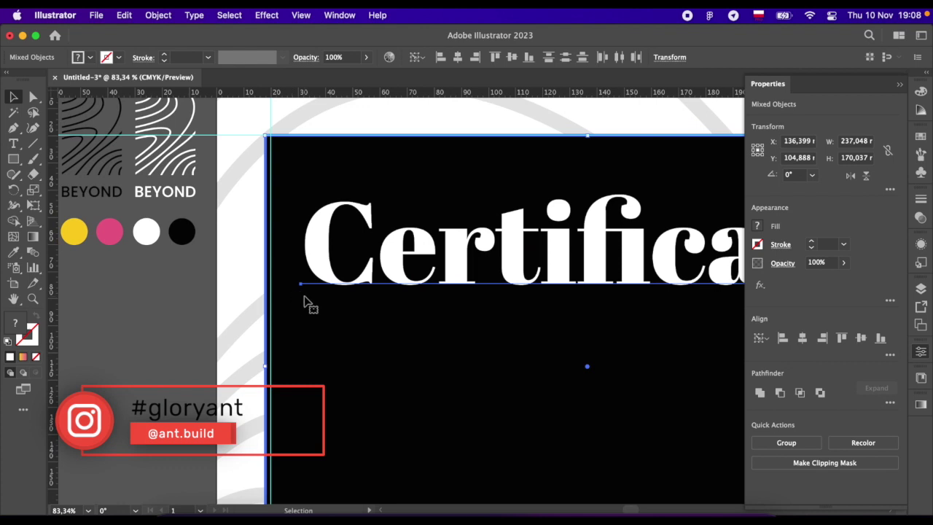
pyautogui.press('super+shift+a')
pyautogui.click(319, 358)
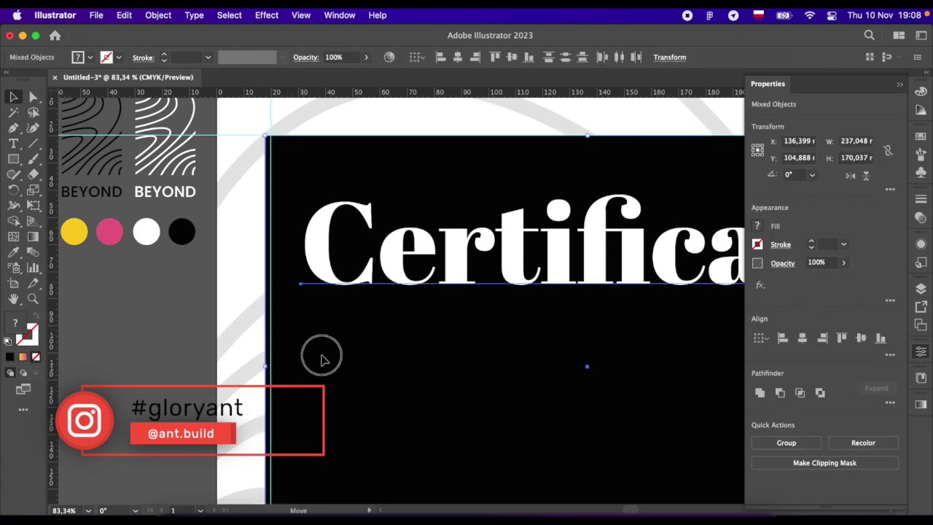
pyautogui.moveTo(319, 354); pyautogui.dragTo(326, 360)
# Step: Nudge the Certificate title up to about Y 54.8 mm at the panel's top
pyautogui.press('super+shift+a')
pyautogui.click(328, 277)
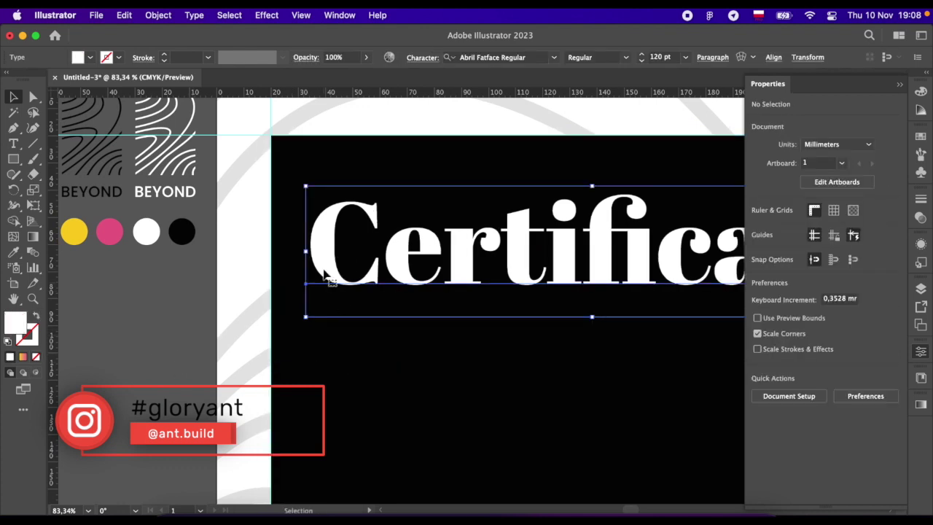
pyautogui.press('Up')
pyautogui.press('Up')
pyautogui.press('Up')
pyautogui.press('Up')
pyautogui.press('Up')
pyautogui.press('Up')
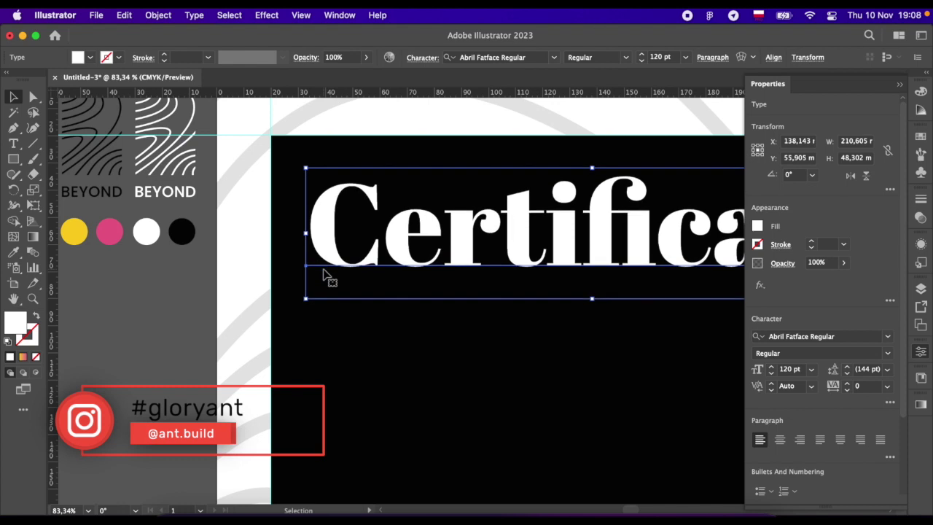
pyautogui.press('Up')
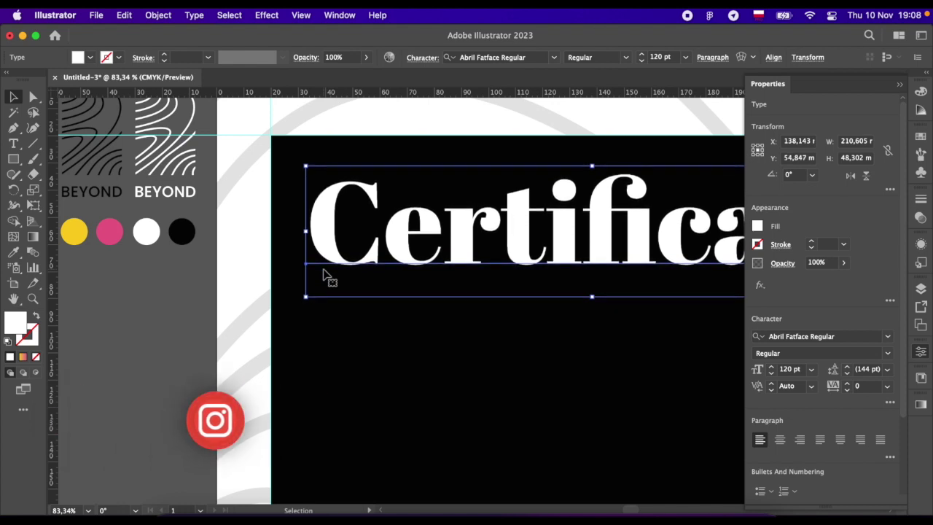
pyautogui.click(141, 313)
pyautogui.press('super+0')
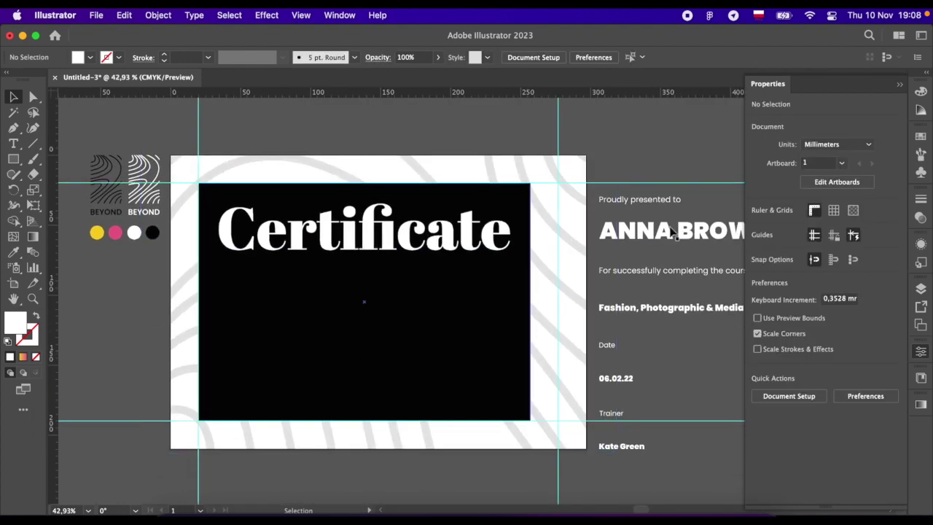
pyautogui.click(656, 204)
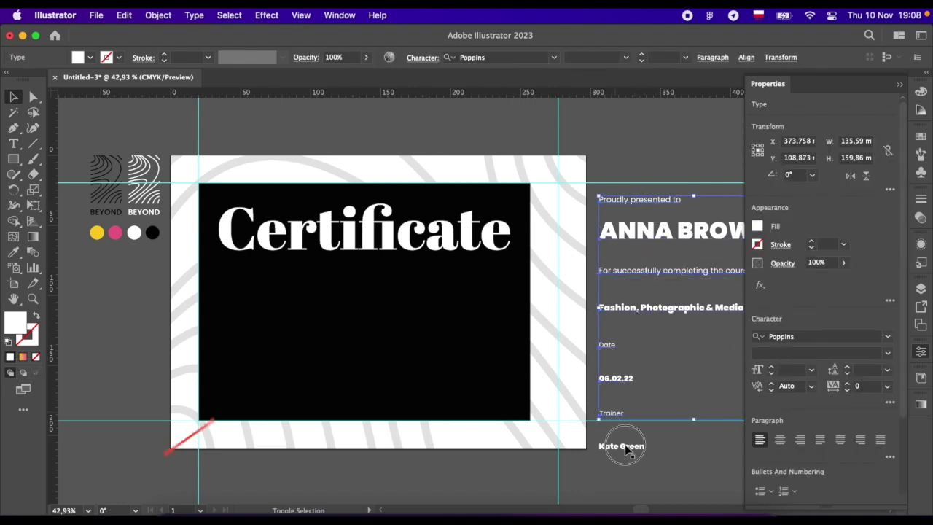
# Step: Bring the presentation text block in front of the black panel, left-aligned with the title
pyautogui.press('super+shift+bracketright')
pyautogui.moveTo(637, 292); pyautogui.dragTo(328, 318)
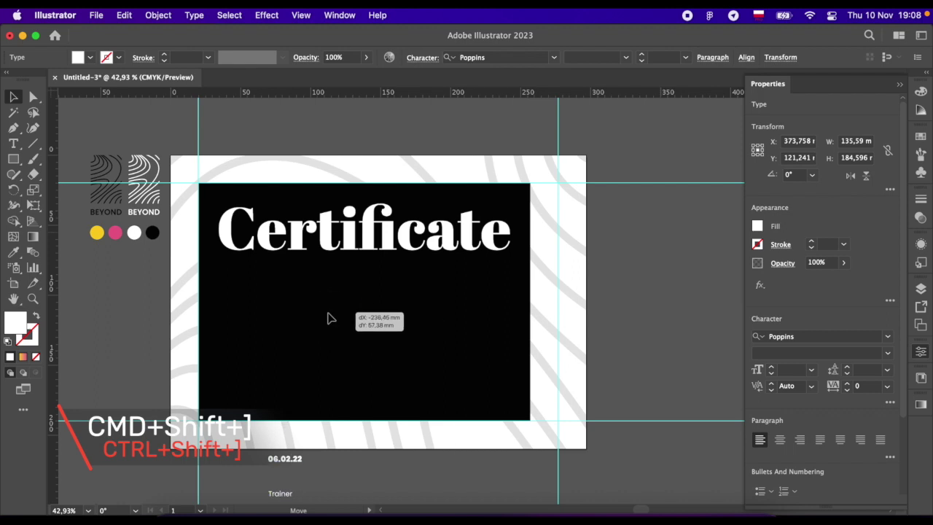
pyautogui.keyDown('shift'); pyautogui.click(320, 232); pyautogui.keyUp('shift')
pyautogui.scroll(-3, 802, 409)
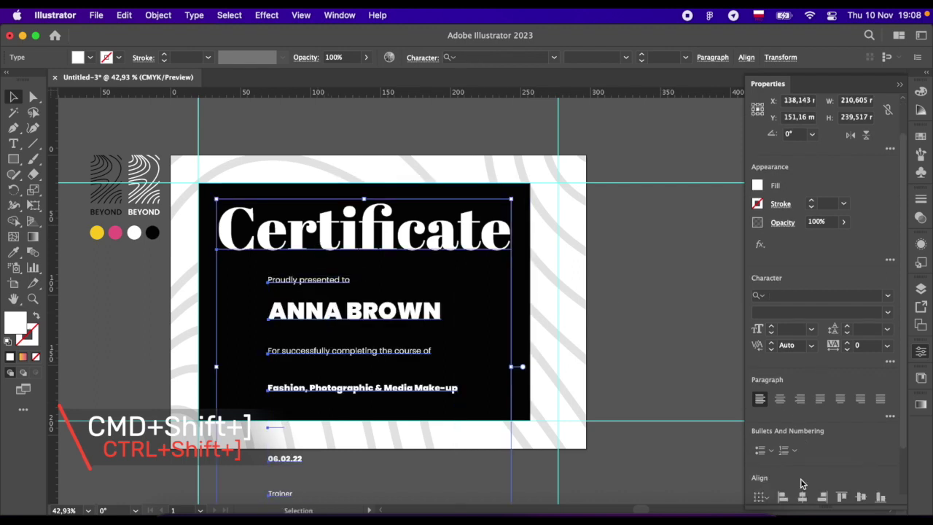
pyautogui.click(783, 435)
pyautogui.click(688, 379)
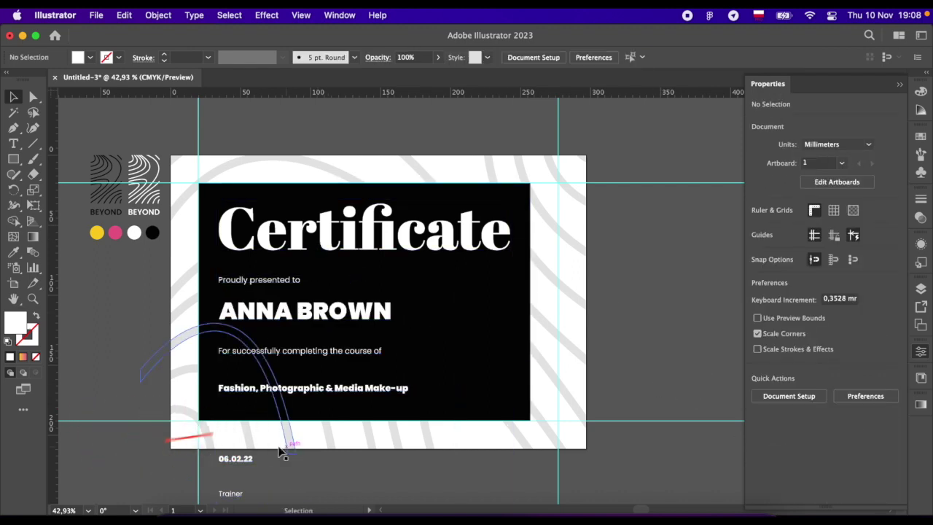
# Step: Rearrange the Date label, date value, Trainer label and trainer's name into one row
pyautogui.click(269, 393)
pyautogui.scroll(-3, 253, 464)
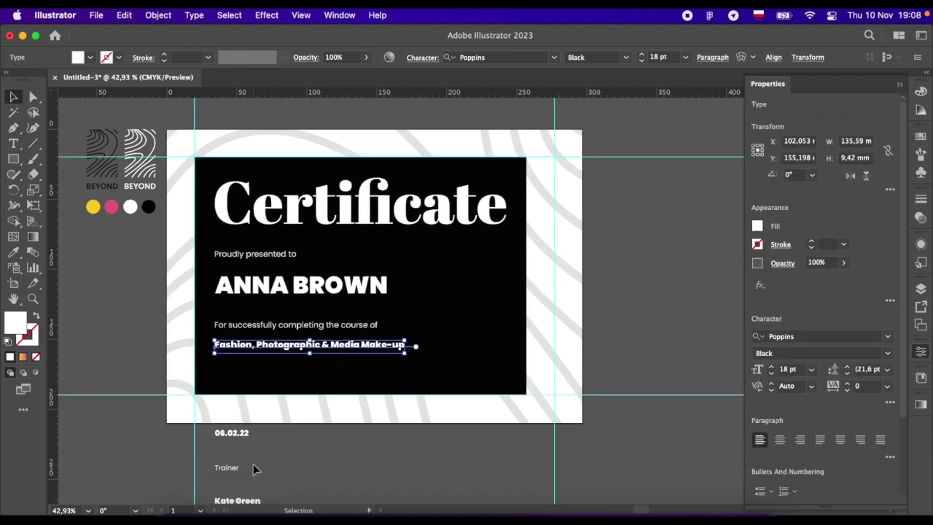
pyautogui.moveTo(255, 346)
pyautogui.mouseDown()
pyautogui.moveTo(285, 379)
pyautogui.moveTo(256, 367)
pyautogui.moveTo(286, 329)
pyautogui.mouseUp()
pyautogui.click(255, 367)
pyautogui.moveTo(237, 397); pyautogui.dragTo(320, 329)
pyautogui.moveTo(254, 431); pyautogui.dragTo(376, 332)
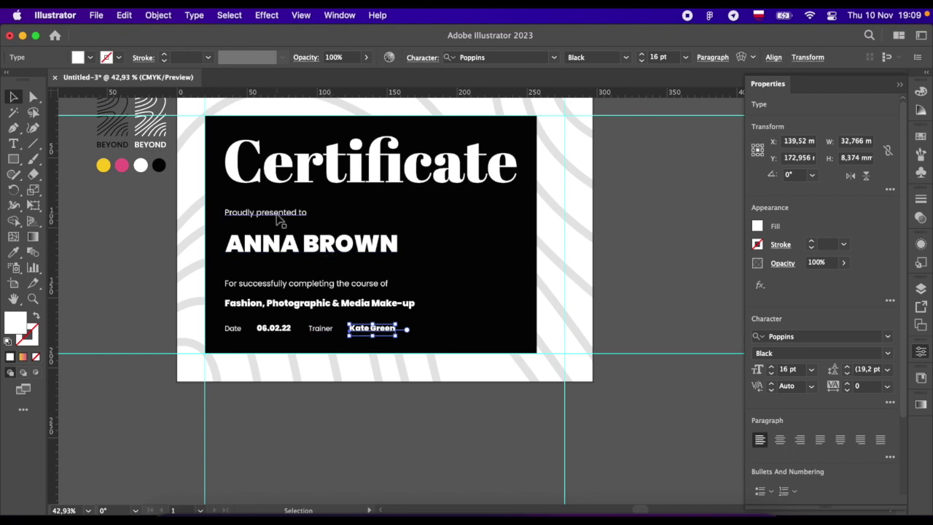
pyautogui.scroll(1, 278, 220)
# Step: Group the title and all certificate text lines, including the Date/Trainer row
pyautogui.click(287, 173)
pyautogui.keyDown('shift'); pyautogui.click(271, 217); pyautogui.keyUp('shift')
pyautogui.keyDown('shift'); pyautogui.click(271, 247); pyautogui.keyUp('shift')
pyautogui.keyDown('shift'); pyautogui.click(266, 297); pyautogui.keyUp('shift')
pyautogui.keyDown('shift'); pyautogui.click(240, 321); pyautogui.keyUp('shift')
pyautogui.keyDown('shift'); pyautogui.click(224, 351); pyautogui.keyUp('shift')
pyautogui.keyDown('shift'); pyautogui.click(274, 351); pyautogui.keyUp('shift')
pyautogui.keyDown('shift'); pyautogui.click(329, 350); pyautogui.keyUp('shift')
pyautogui.keyDown('shift'); pyautogui.click(390, 351); pyautogui.keyUp('shift')
pyautogui.press('super+g')
pyautogui.scroll(1, 462, 405)
pyautogui.click(377, 454)
pyautogui.moveTo(317, 397); pyautogui.dragTo(218, 376)
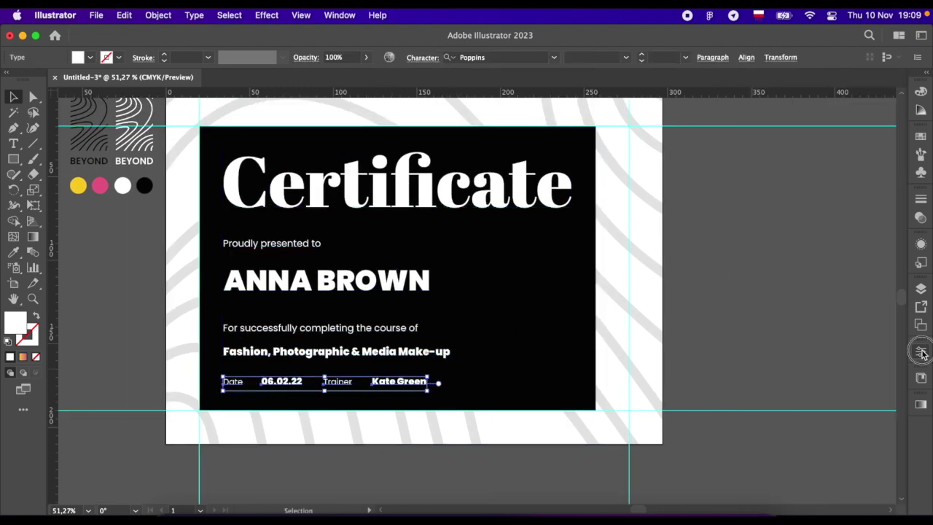
# Step: Draw a straight white underline beneath the recipient's name
pyautogui.click(427, 480)
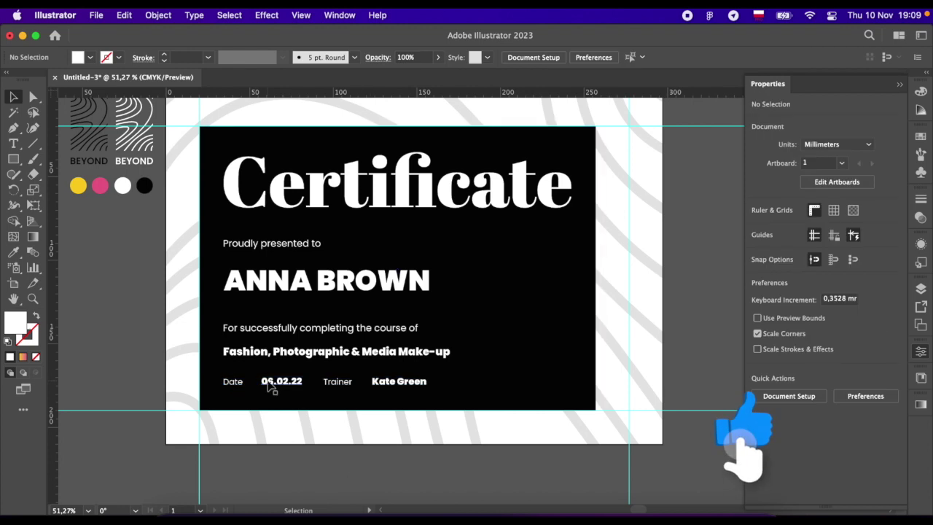
pyautogui.press('p')
pyautogui.click(223, 299)
pyautogui.keyDown('shift'); pyautogui.click(452, 299); pyautogui.keyUp('shift')
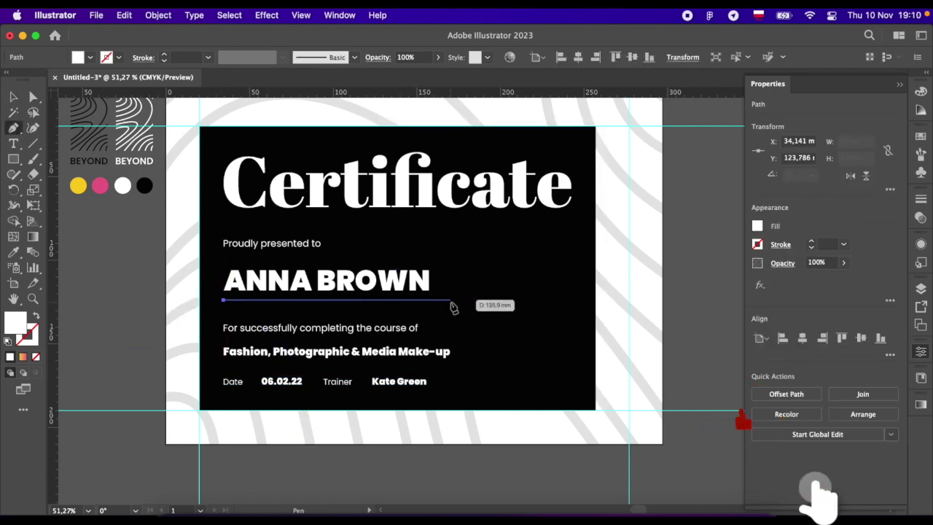
# Step: Copy the underline below the date, shorten it, and copy it under the trainer's name
pyautogui.click(33, 97)
pyautogui.moveTo(261, 300); pyautogui.dragTo(260, 385)
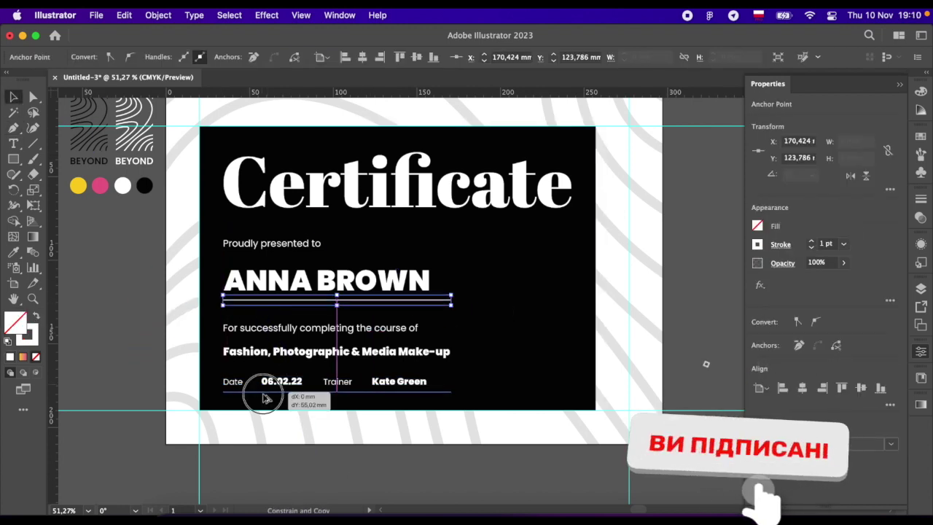
pyautogui.scroll(3, 264, 394)
pyautogui.moveTo(568, 384); pyautogui.dragTo(335, 384)
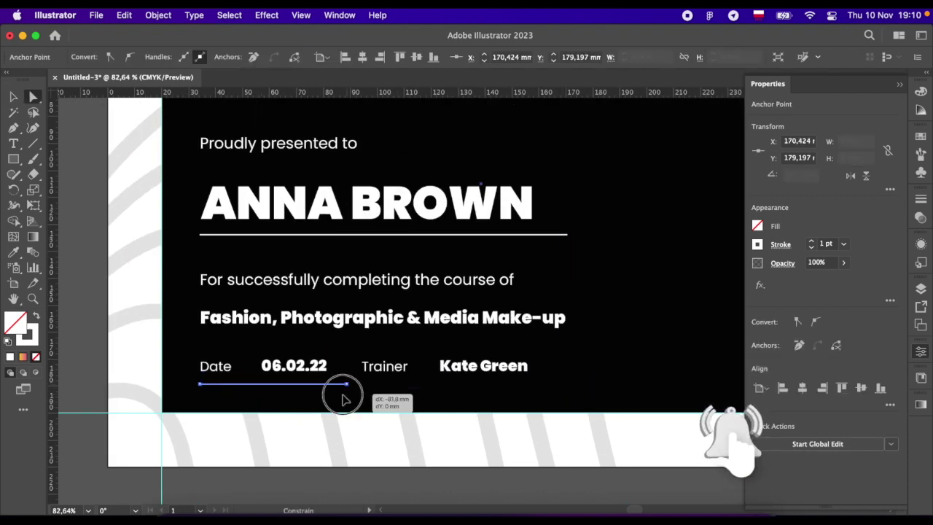
pyautogui.press('v')
pyautogui.keyDown('alt'); pyautogui.moveTo(267, 384); pyautogui.dragTo(500, 382); pyautogui.keyUp('alt')
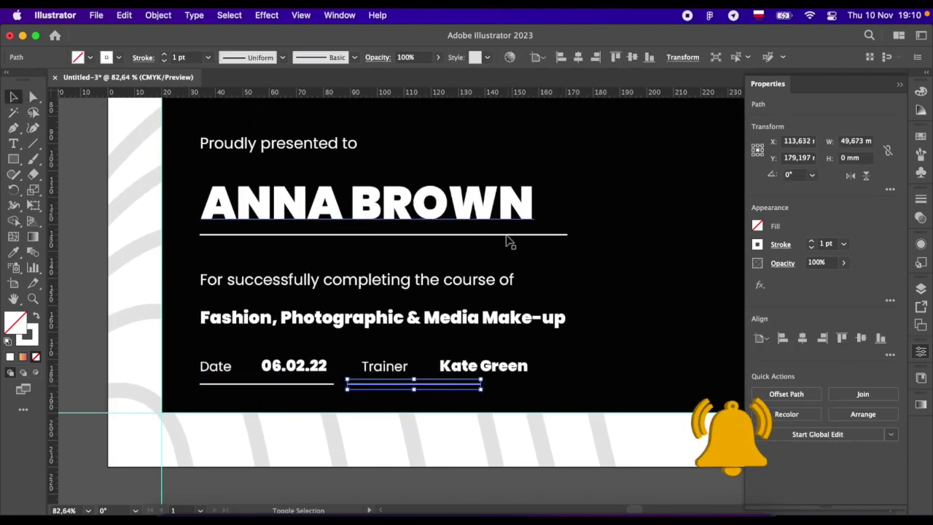
# Step: Right-align the trainer's name with its underline and align the Date and Trainer labels
pyautogui.click(496, 317)
pyautogui.scroll(-3, 791, 414)
pyautogui.click(823, 433)
pyautogui.click(346, 360)
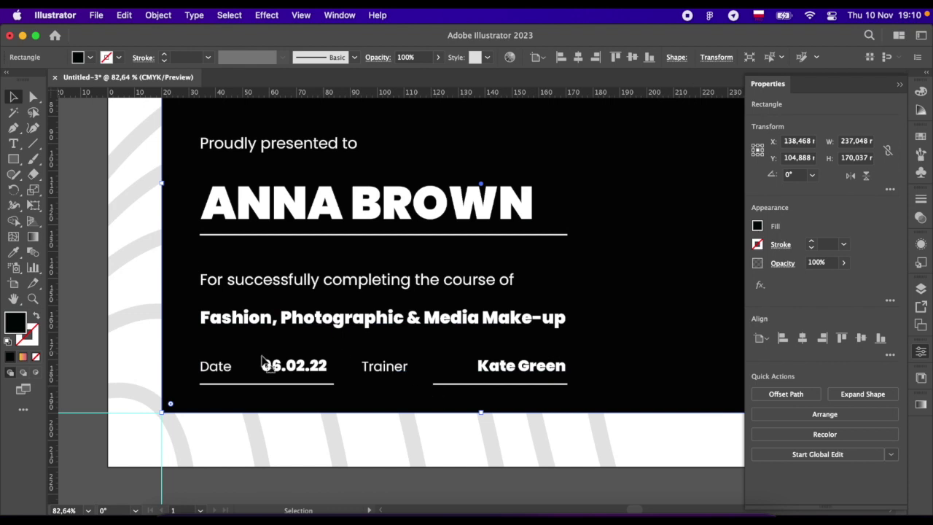
pyautogui.keyDown('shift'); pyautogui.click(365, 370); pyautogui.keyUp('shift')
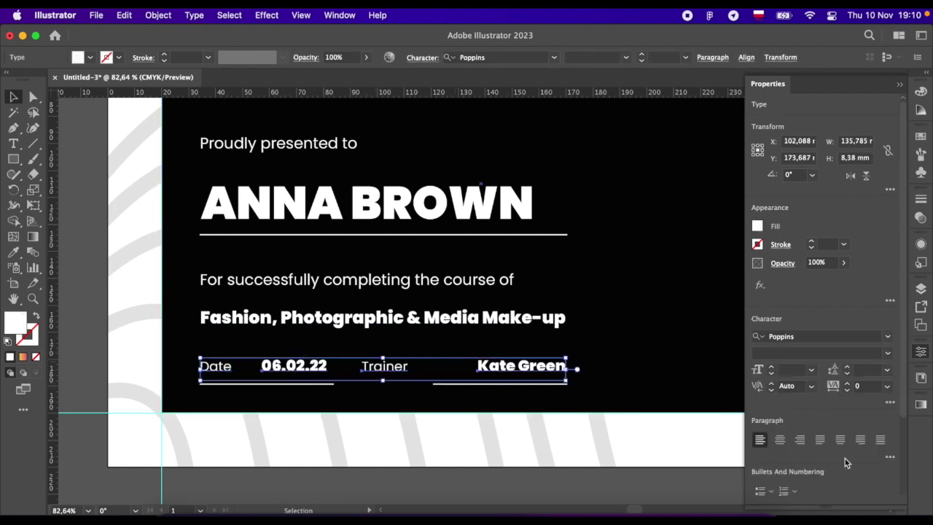
pyautogui.scroll(-3, 845, 461)
pyautogui.click(890, 452)
# Step: Lengthen the date underline slightly and extend the trainer underline left under Trainer
pyautogui.press('a')
pyautogui.click(334, 383)
pyautogui.moveTo(334, 384); pyautogui.dragTo(339, 385)
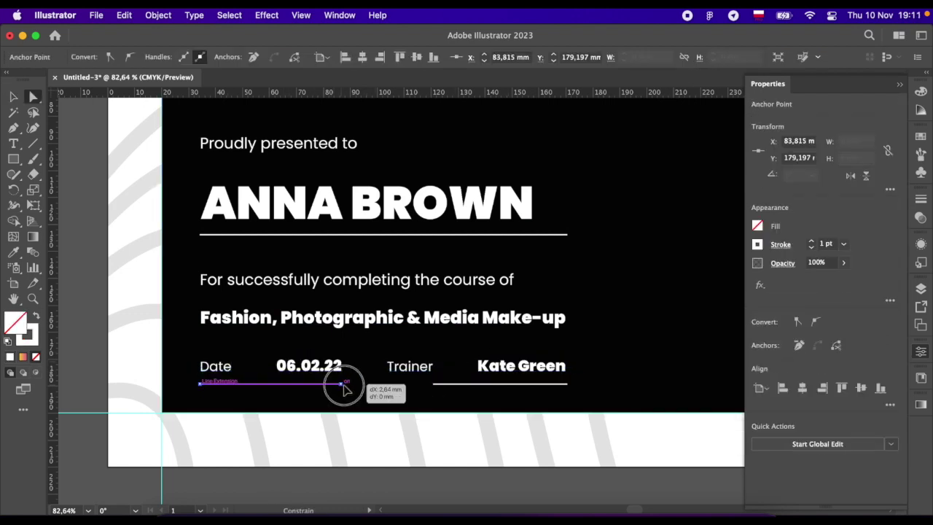
pyautogui.moveTo(435, 392); pyautogui.dragTo(387, 392)
pyautogui.press('v')
pyautogui.scroll(1, 398, 429)
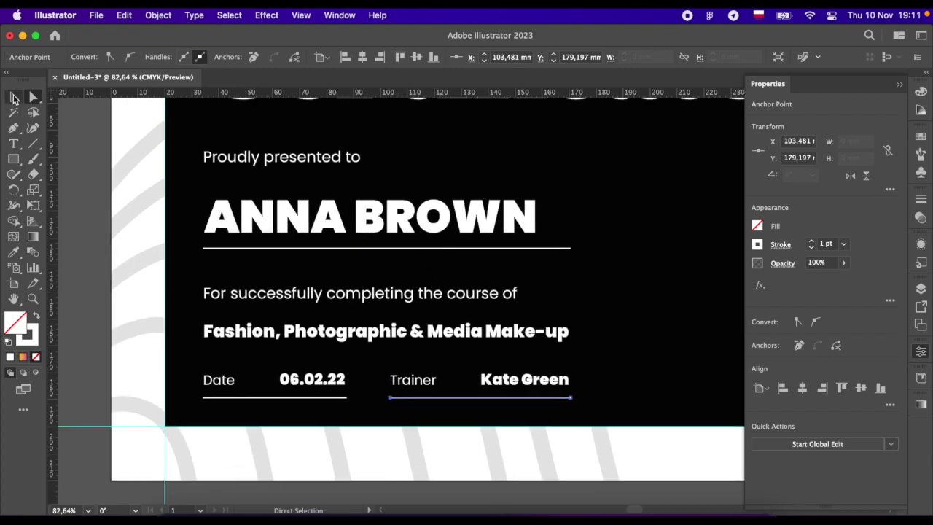
pyautogui.scroll(-3, 160, 374)
pyautogui.click(236, 469)
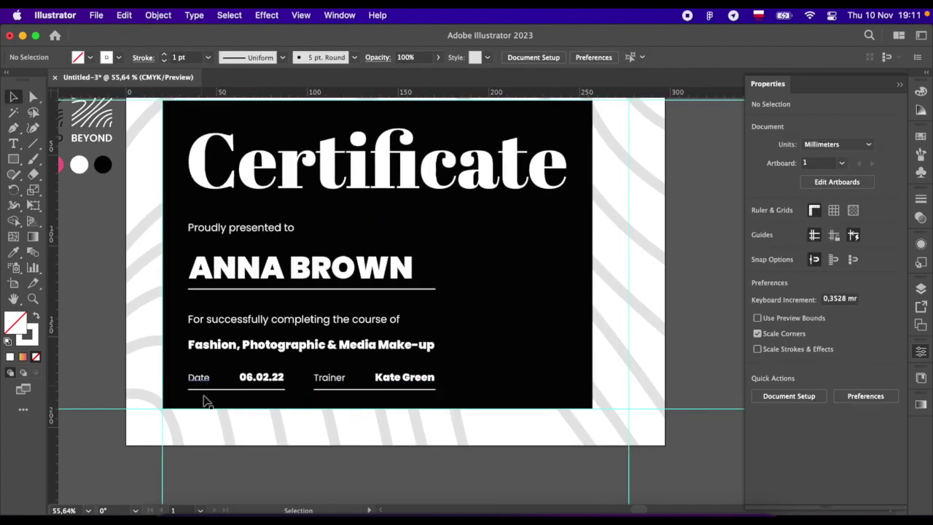
# Step: Distribute the title, presentation line, name, course lines and Date row evenly vertically
pyautogui.click(206, 387)
pyautogui.keyDown('shift'); pyautogui.click(332, 387); pyautogui.keyUp('shift')
pyautogui.keyDown('shift'); pyautogui.click(359, 347); pyautogui.keyUp('shift')
pyautogui.keyDown('shift'); pyautogui.click(350, 319); pyautogui.keyUp('shift')
pyautogui.keyDown('shift'); pyautogui.click(345, 289); pyautogui.keyUp('shift')
pyautogui.keyDown('shift'); pyautogui.click(285, 193); pyautogui.keyUp('shift')
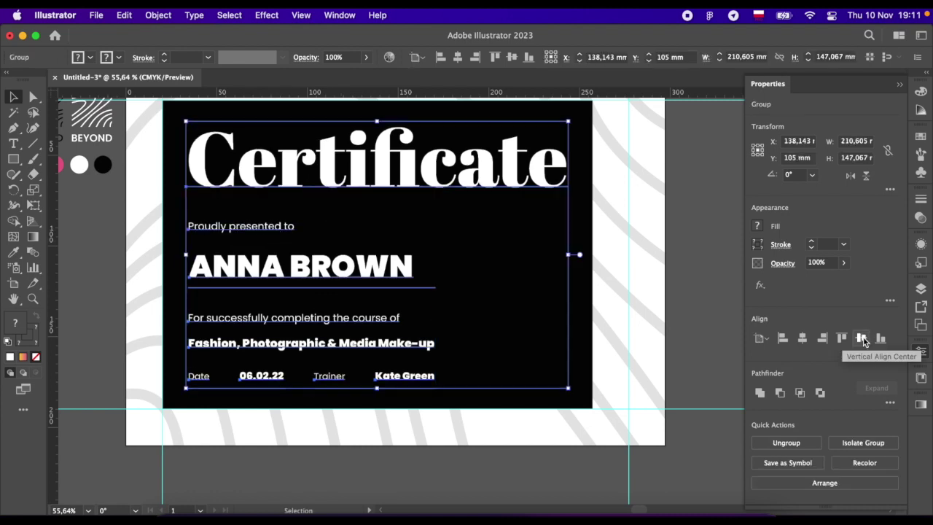
pyautogui.click(319, 396)
pyautogui.click(219, 186)
pyautogui.keyDown('shift'); pyautogui.click(219, 226); pyautogui.keyUp('shift')
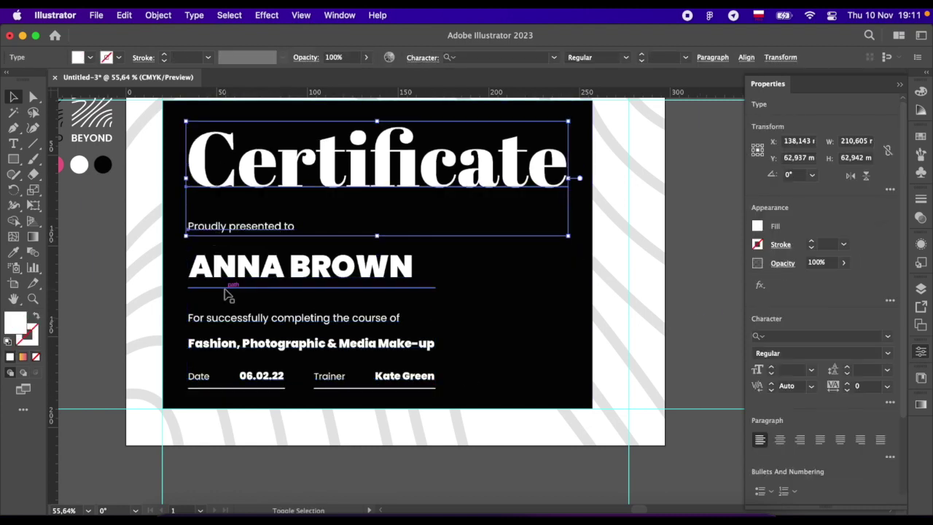
pyautogui.keyDown('shift'); pyautogui.click(222, 269); pyautogui.keyUp('shift')
pyautogui.keyDown('shift'); pyautogui.click(226, 318); pyautogui.keyUp('shift')
pyautogui.keyDown('shift'); pyautogui.click(233, 343); pyautogui.keyUp('shift')
pyautogui.keyDown('shift'); pyautogui.click(253, 377); pyautogui.keyUp('shift')
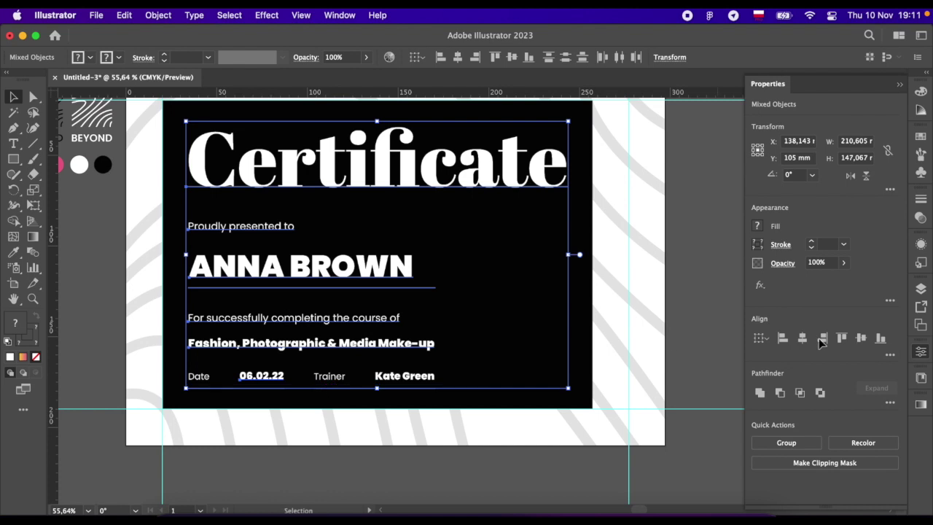
pyautogui.click(890, 354)
pyautogui.click(750, 467)
# Step: Align the Date 06.02.22 group and the Trainer group on one line
pyautogui.click(691, 353)
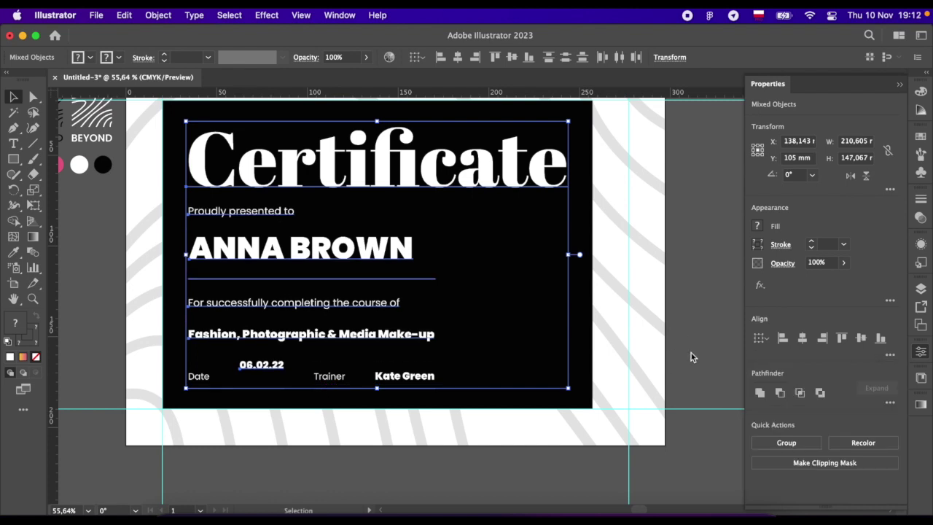
pyautogui.scroll(3, 204, 413)
pyautogui.click(196, 363)
pyautogui.keyDown('shift'); pyautogui.click(390, 368); pyautogui.keyUp('shift')
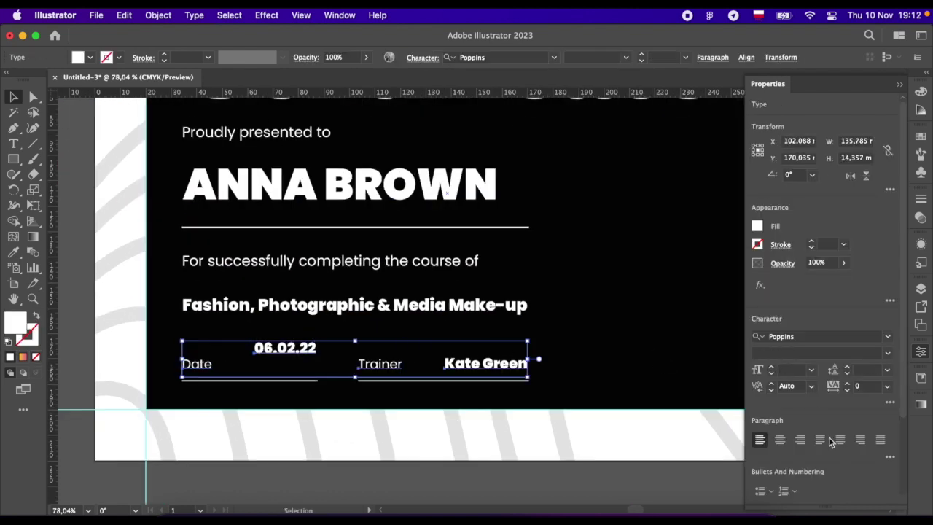
pyautogui.click(887, 438)
# Step: Nudge the Proudly presented to, name, course and Date lines down a few steps
pyautogui.scroll(2, 332, 305)
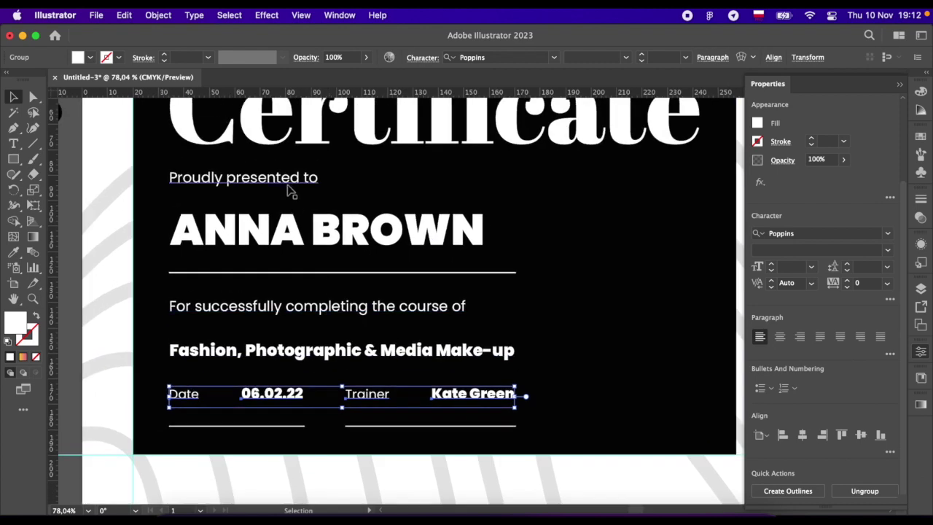
pyautogui.click(291, 182)
pyautogui.keyDown('shift'); pyautogui.click(437, 229); pyautogui.keyUp('shift')
pyautogui.keyDown('shift'); pyautogui.click(437, 306); pyautogui.keyUp('shift')
pyautogui.keyDown('shift'); pyautogui.click(329, 350); pyautogui.keyUp('shift')
pyautogui.keyDown('shift'); pyautogui.click(258, 397); pyautogui.keyUp('shift')
pyautogui.press('Down')
pyautogui.press('Down')
pyautogui.press('Down')
pyautogui.press('Down')
pyautogui.press('Down')
pyautogui.press('Down')
pyautogui.press('Down')
pyautogui.press('Down')
pyautogui.press('Down')
pyautogui.press('Down')
pyautogui.press('Down')
pyautogui.press('Down')
pyautogui.click(246, 323)
pyautogui.press('Down')
pyautogui.press('Down')
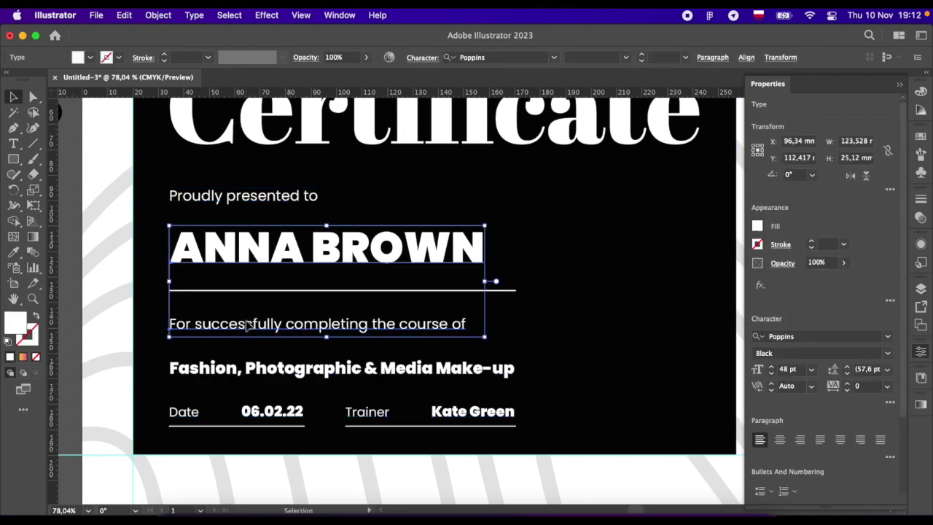
pyautogui.press('Down')
pyautogui.press('Down')
pyautogui.press('Down')
pyautogui.press('Down')
pyautogui.press('Down')
pyautogui.press('Down')
pyautogui.press('Down')
pyautogui.press('Down')
pyautogui.press('Down')
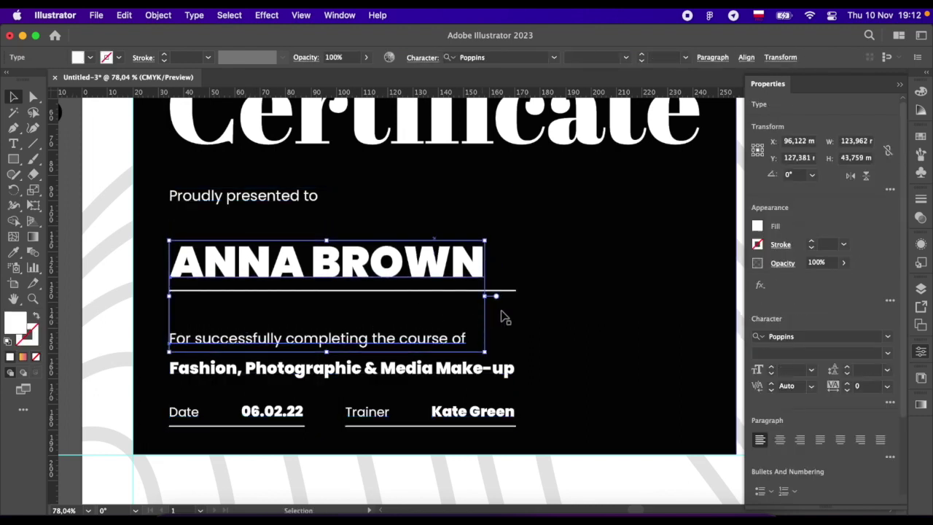
# Step: Evenly space the name underline, course lines and Date/Trainer row in the lower block
pyautogui.click(558, 307)
pyautogui.click(292, 339)
pyautogui.keyDown('shift'); pyautogui.click(343, 368); pyautogui.keyUp('shift')
pyautogui.click(343, 290)
pyautogui.keyDown('shift'); pyautogui.click(343, 338); pyautogui.keyUp('shift')
pyautogui.click(890, 357)
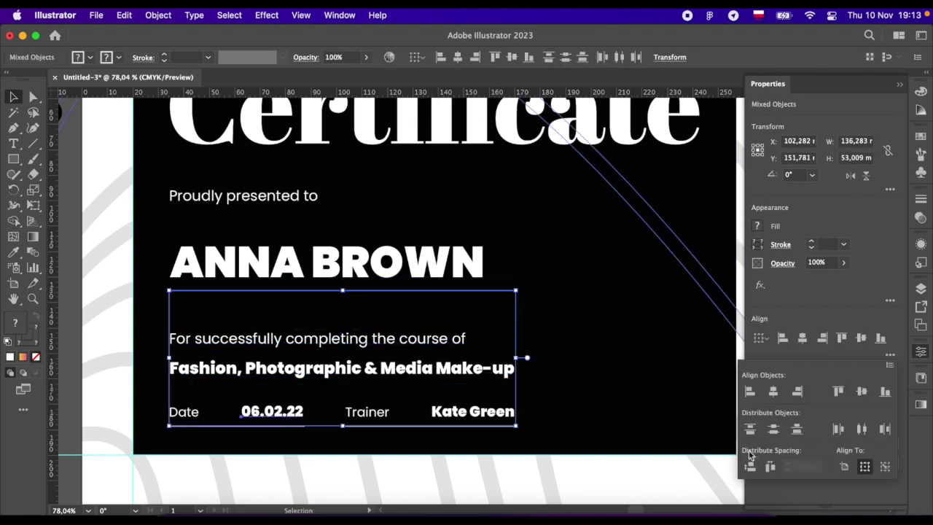
pyautogui.click(447, 290)
pyautogui.keyDown('shift'); pyautogui.click(342, 339); pyautogui.keyUp('shift')
pyautogui.keyDown('shift'); pyautogui.click(342, 367); pyautogui.keyUp('shift')
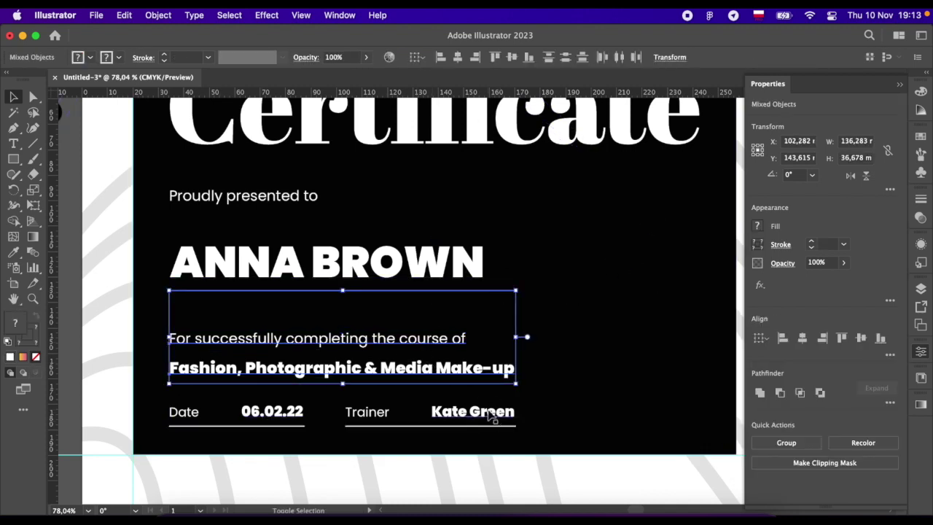
pyautogui.keyDown('shift'); pyautogui.click(485, 410); pyautogui.keyUp('shift')
pyautogui.click(890, 357)
pyautogui.click(614, 387)
pyautogui.scroll(-2, 615, 395)
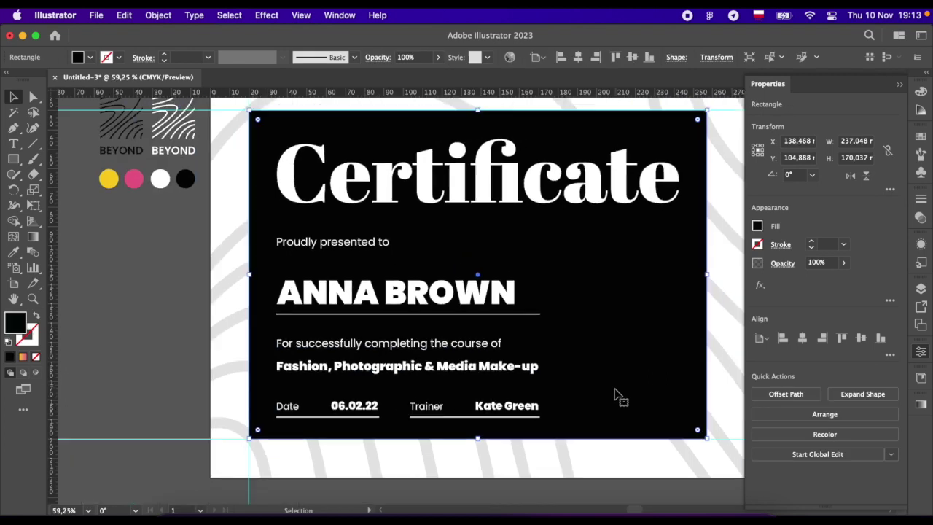
# Step: Place a copy of the BEYOND logo on the certificate, right-aligned with the Certificate title
pyautogui.hscroll(2, 176, 253)
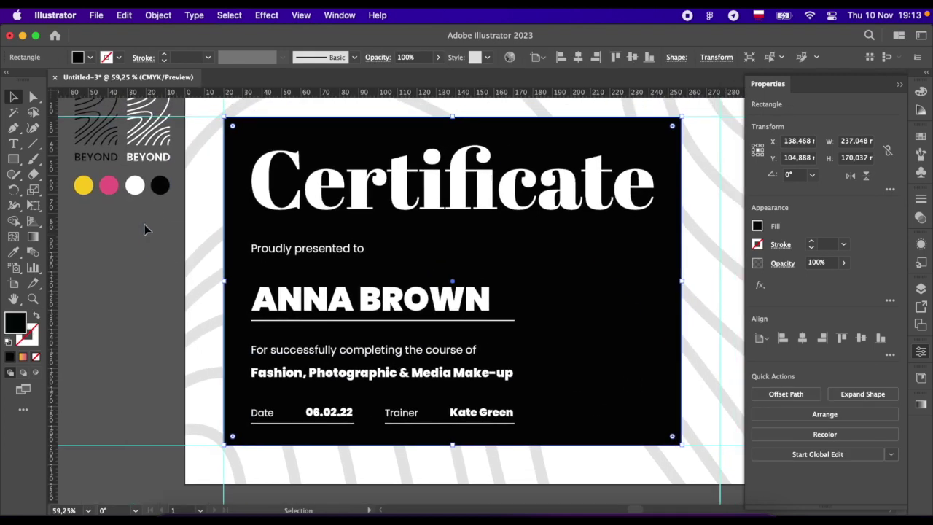
pyautogui.click(146, 140)
pyautogui.moveTo(146, 140); pyautogui.dragTo(554, 344)
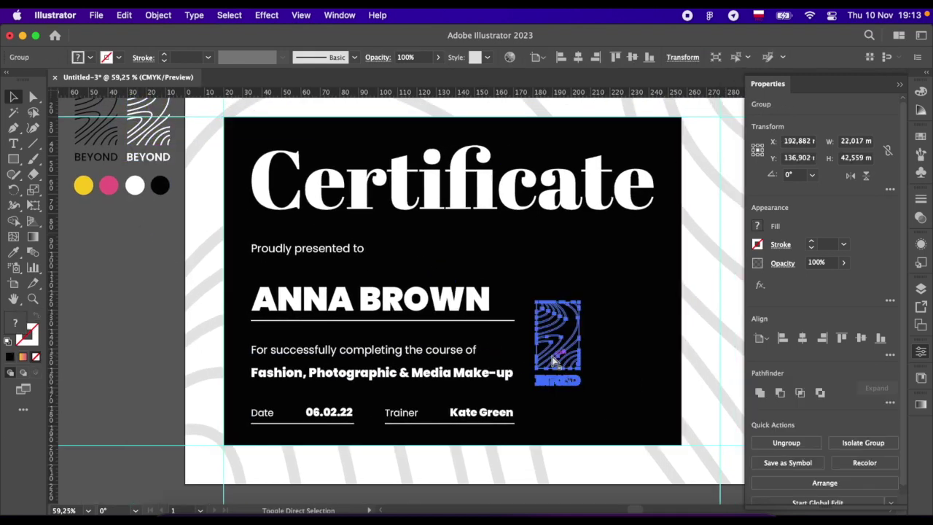
pyautogui.keyDown('shift'); pyautogui.click(627, 196); pyautogui.keyUp('shift')
pyautogui.click(822, 338)
# Step: Bottom-align the logo with the Trainer row, then draw a small rectangle beside the certificate
pyautogui.click(502, 418)
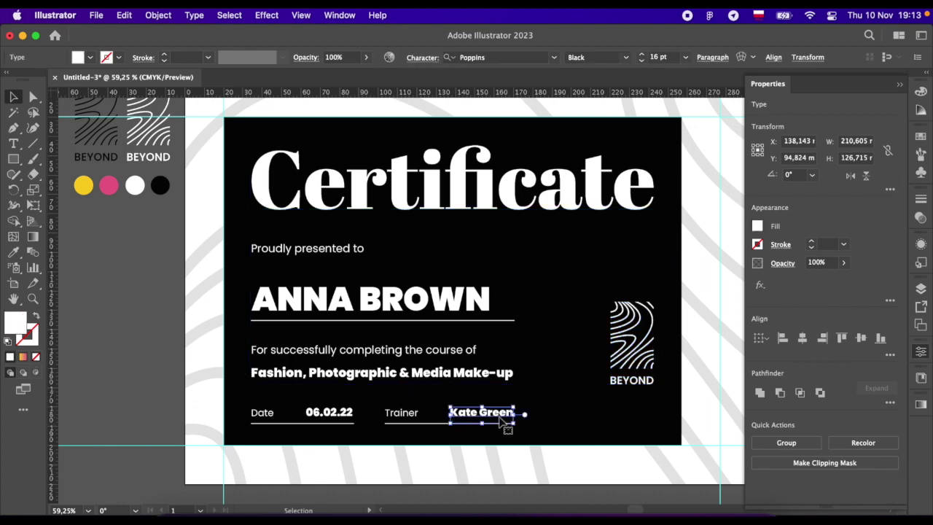
pyautogui.click(431, 429)
pyautogui.keyDown('shift'); pyautogui.click(401, 413); pyautogui.keyUp('shift')
pyautogui.keyDown('shift'); pyautogui.click(631, 335); pyautogui.keyUp('shift')
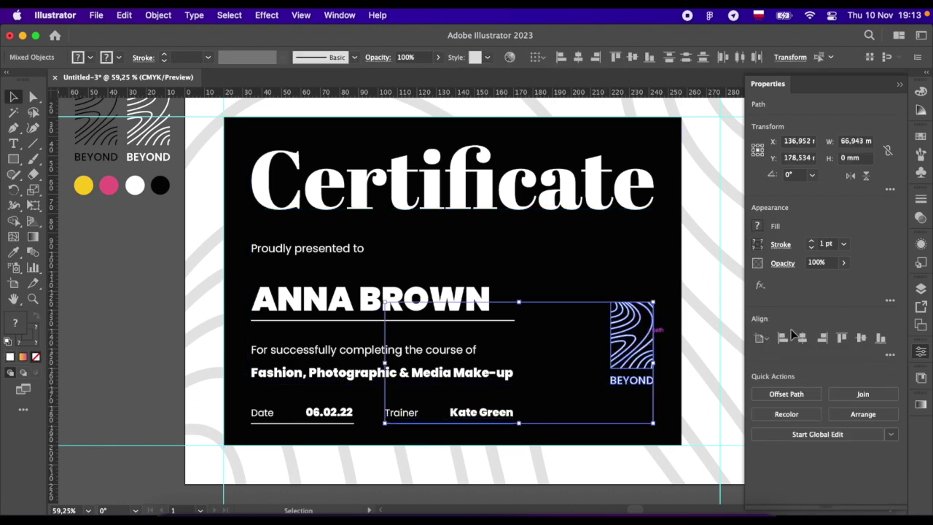
pyautogui.click(881, 338)
pyautogui.click(654, 494)
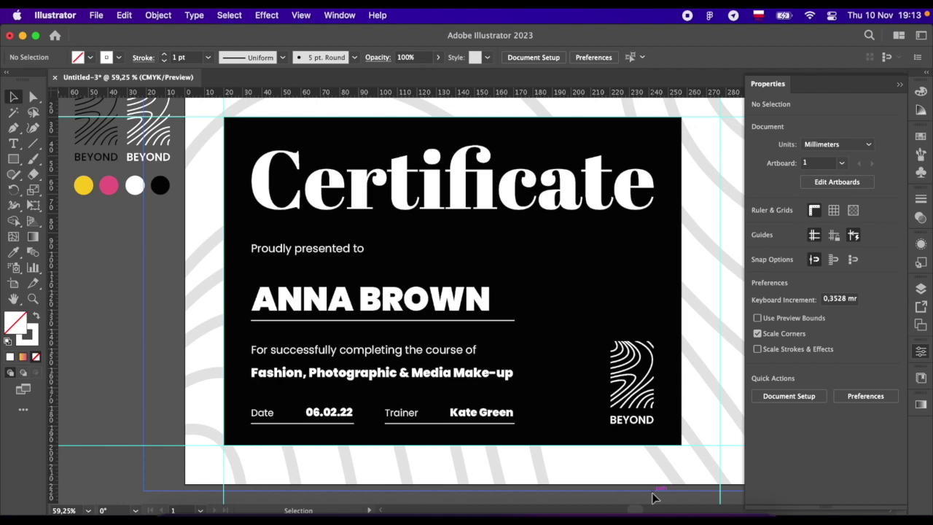
pyautogui.click(15, 161)
pyautogui.moveTo(78, 234); pyautogui.dragTo(149, 269)
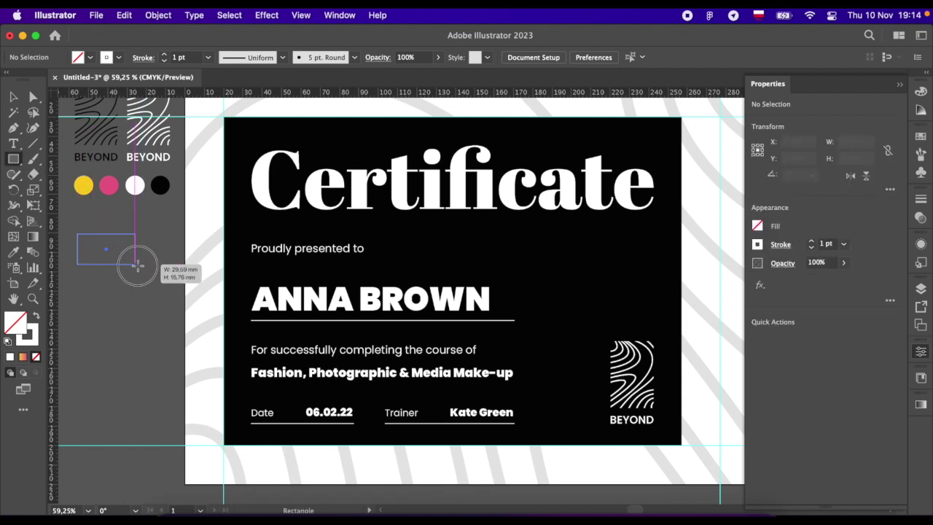
# Step: Give the rectangle a yellow-to-pink gradient fill, 20 mm height, and copy it onto the certificate
pyautogui.click(38, 318)
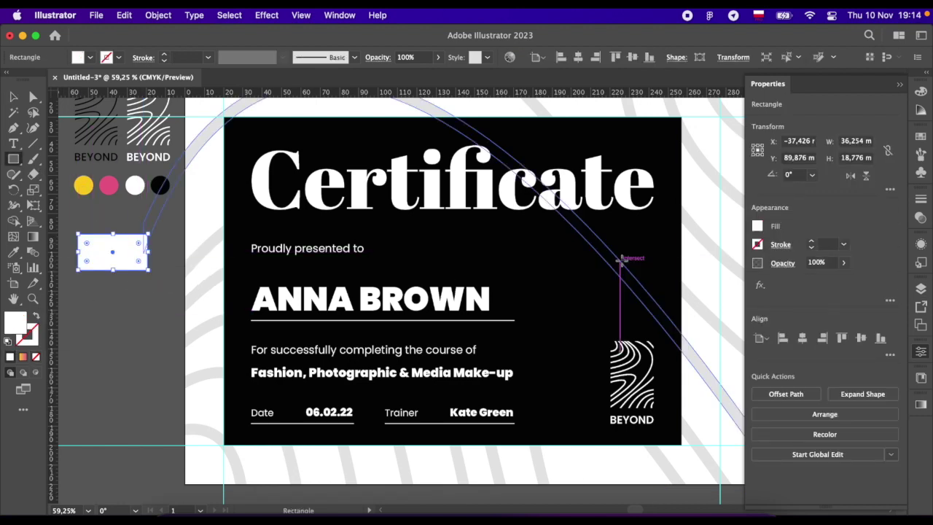
pyautogui.press('g')
pyautogui.click(791, 337)
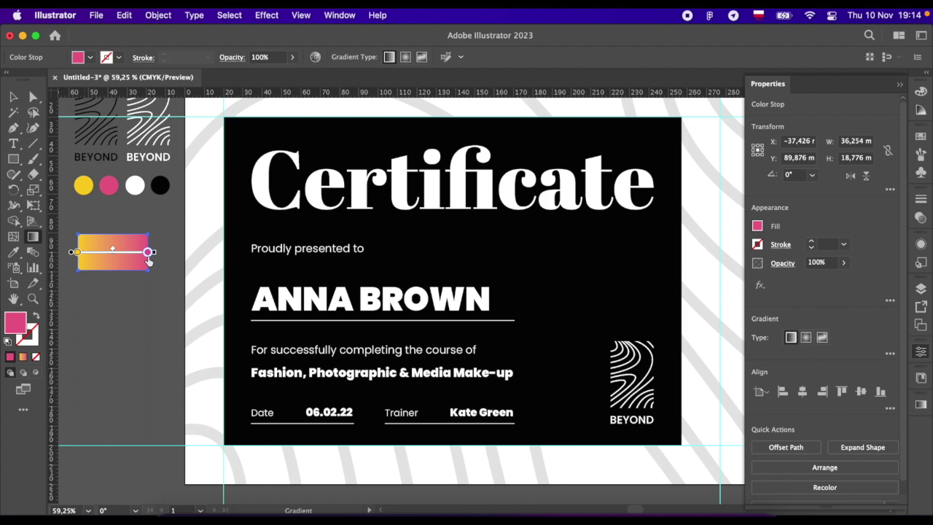
pyautogui.press('v')
pyautogui.press('Return')
pyautogui.moveTo(122, 256)
pyautogui.mouseDown()
pyautogui.moveTo(234, 213)
pyautogui.moveTo(342, 211)
pyautogui.mouseUp()
# Step: Move a gradient bar to the certificate's right edge and send it behind the black panel
pyautogui.scroll(5, 342, 212)
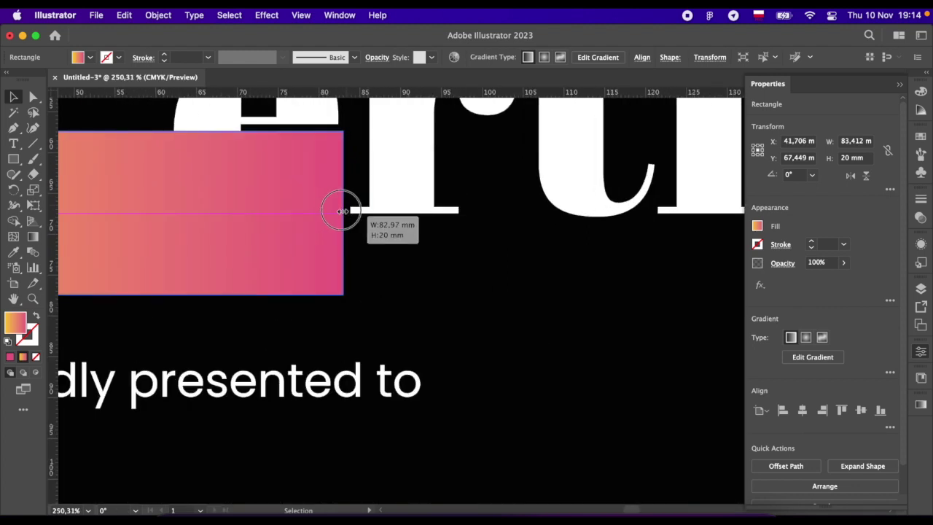
pyautogui.scroll(-5, 386, 195)
pyautogui.click(386, 196)
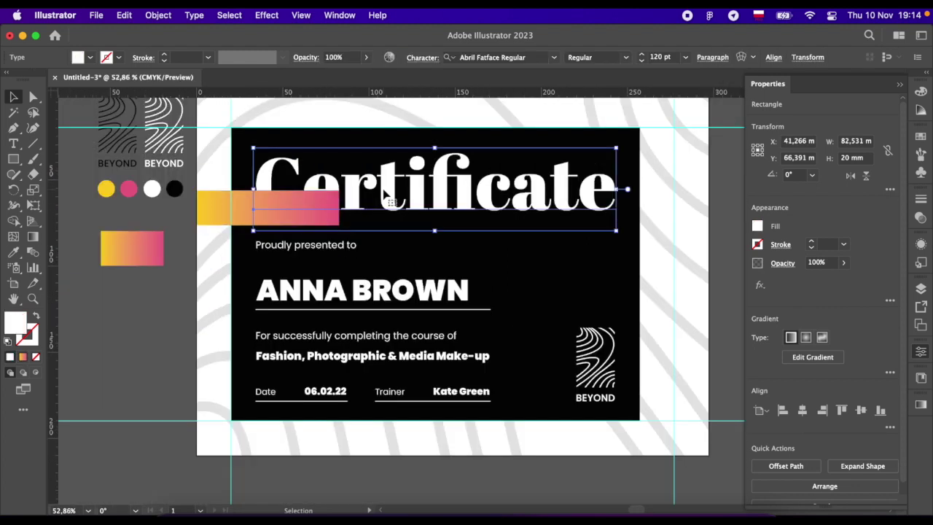
pyautogui.moveTo(225, 208); pyautogui.dragTo(595, 244)
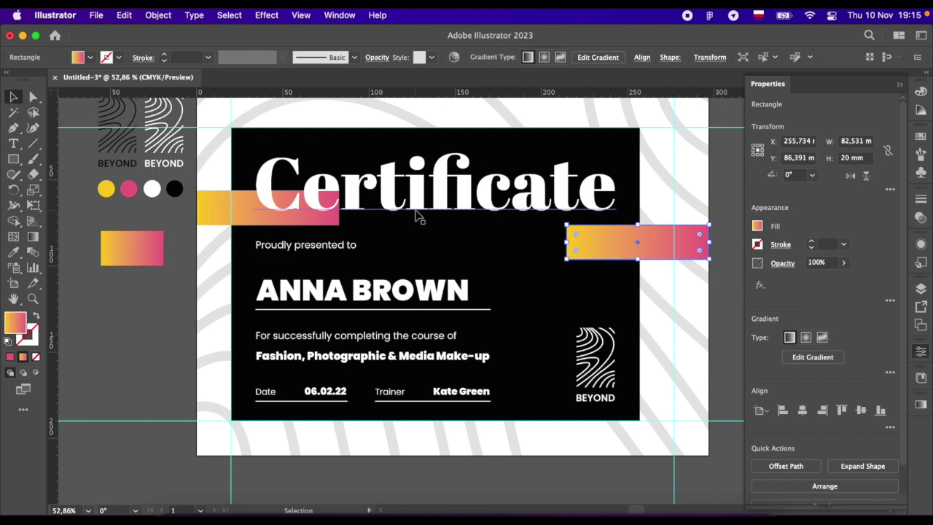
pyautogui.press('super+bracketleft')
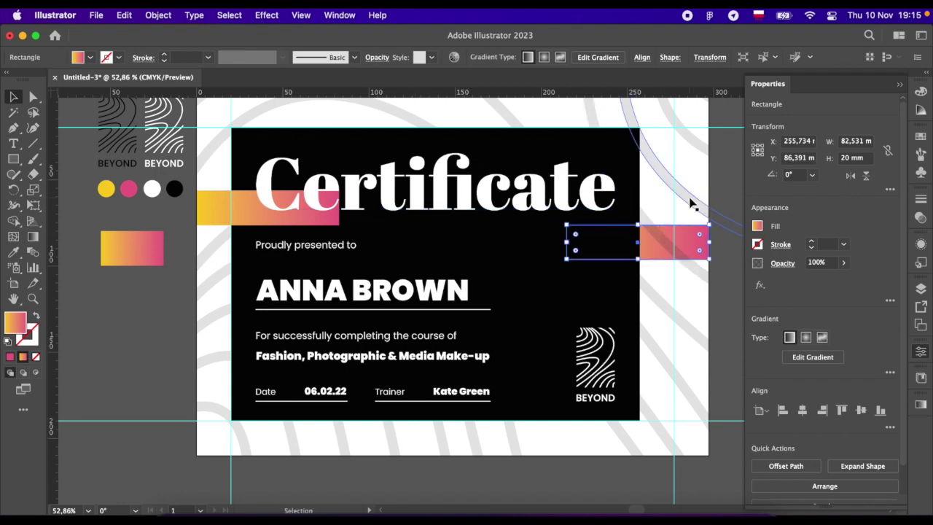
# Step: Copy the right gradient bar further down and narrow the copy to 10 mm wide
pyautogui.click(715, 201)
pyautogui.scroll(-2, 693, 204)
pyautogui.moveTo(661, 209); pyautogui.dragTo(654, 341)
pyautogui.scroll(3, 652, 332)
pyautogui.moveTo(576, 333); pyautogui.dragTo(661, 333)
pyautogui.click(843, 142)
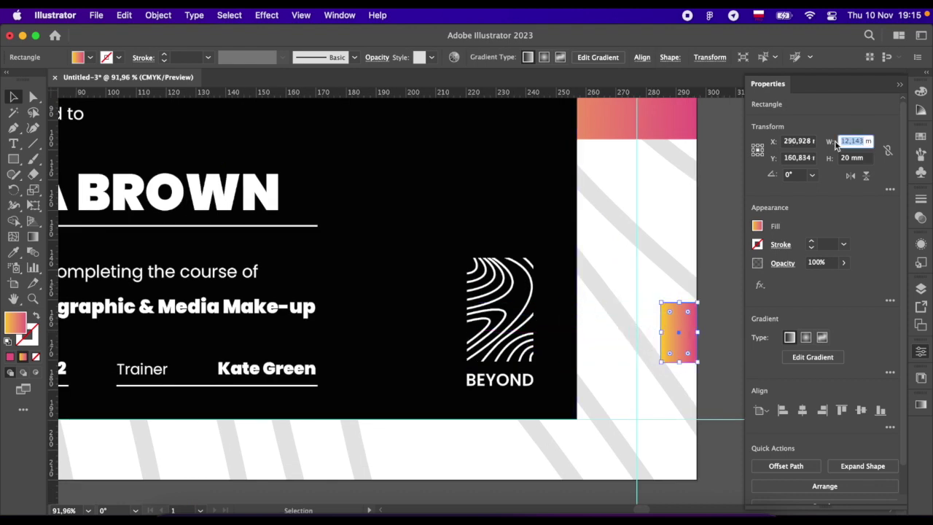
pyautogui.press('Return')
# Step: Shift the small gradient bar slightly lower near the BEYOND logo
pyautogui.scroll(-3, 739, 375)
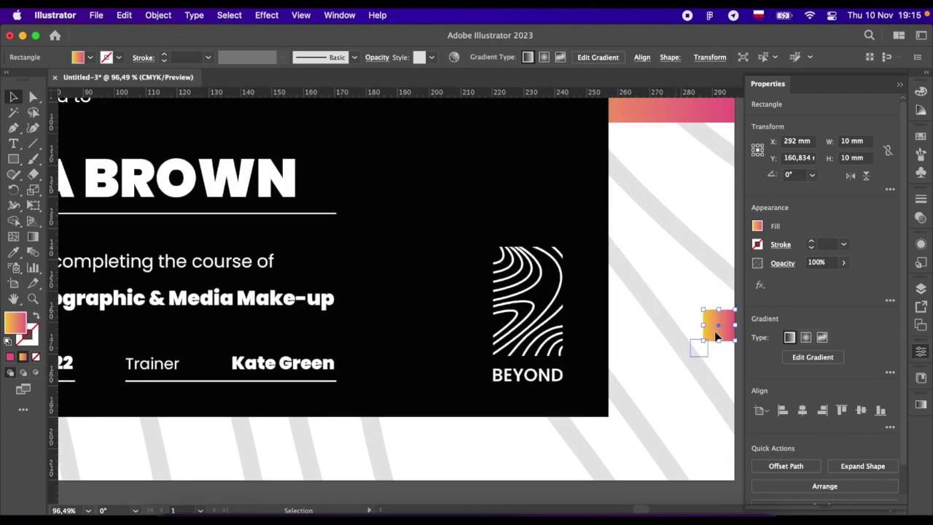
pyautogui.scroll(2, 715, 318)
pyautogui.scroll(2, 719, 333)
pyautogui.moveTo(722, 351); pyautogui.dragTo(724, 366)
pyautogui.scroll(-2, 722, 358)
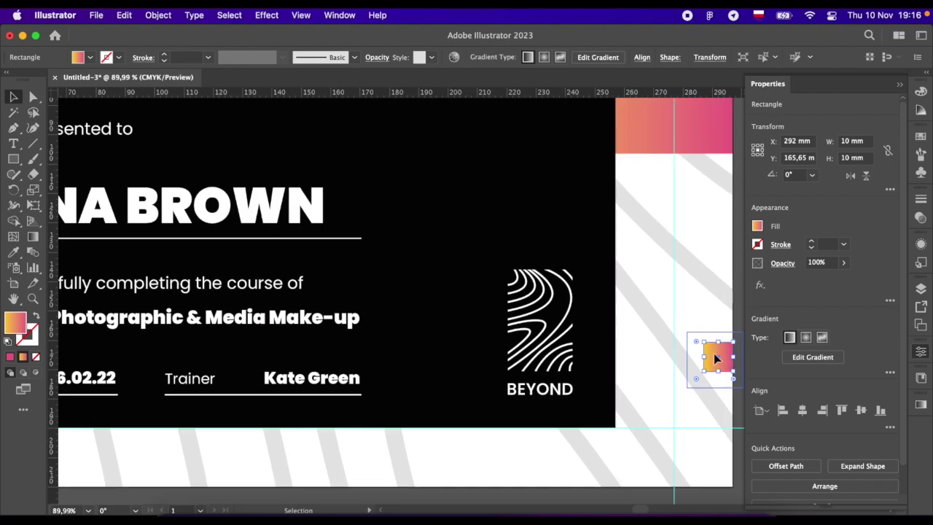
pyautogui.keyDown('shift'); pyautogui.click(563, 362); pyautogui.keyUp('shift')
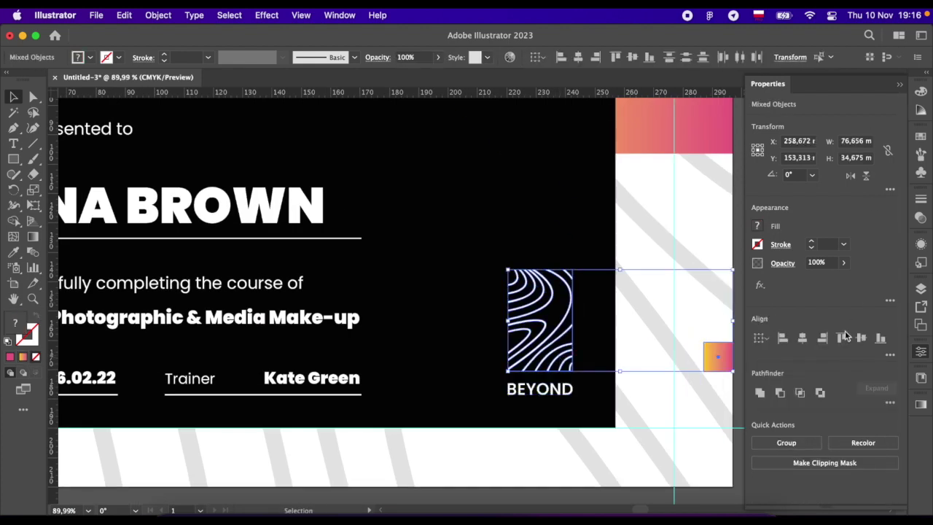
pyautogui.click(641, 500)
# Step: Move the small gradient bar to the left edge beside the Fashion line
pyautogui.scroll(-2, 641, 500)
pyautogui.moveTo(676, 435)
pyautogui.mouseDown()
pyautogui.moveTo(289, 441)
pyautogui.moveTo(385, 417)
pyautogui.mouseUp()
pyautogui.scroll(2, 302, 417)
pyautogui.moveTo(323, 416); pyautogui.dragTo(329, 381)
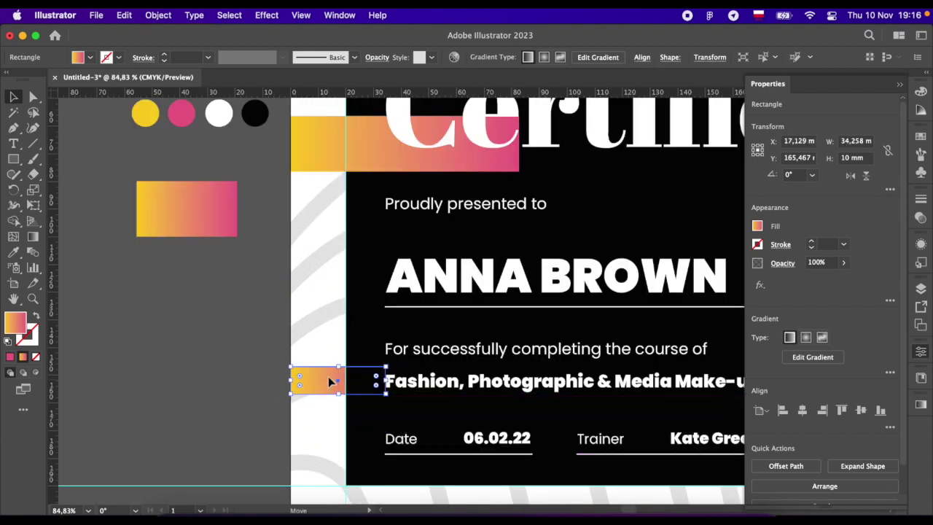
pyautogui.click(255, 383)
pyautogui.scroll(-3, 254, 383)
# Step: Select the BEYOND text inside the left logo sample group
pyautogui.press('t')
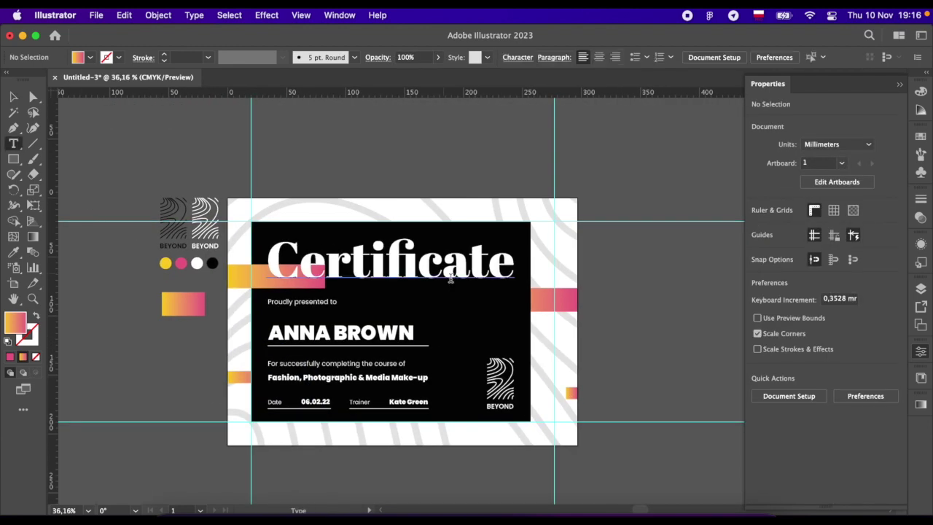
pyautogui.press('v')
pyautogui.click(178, 246)
pyautogui.doubleClick(178, 246)
pyautogui.click(180, 249)
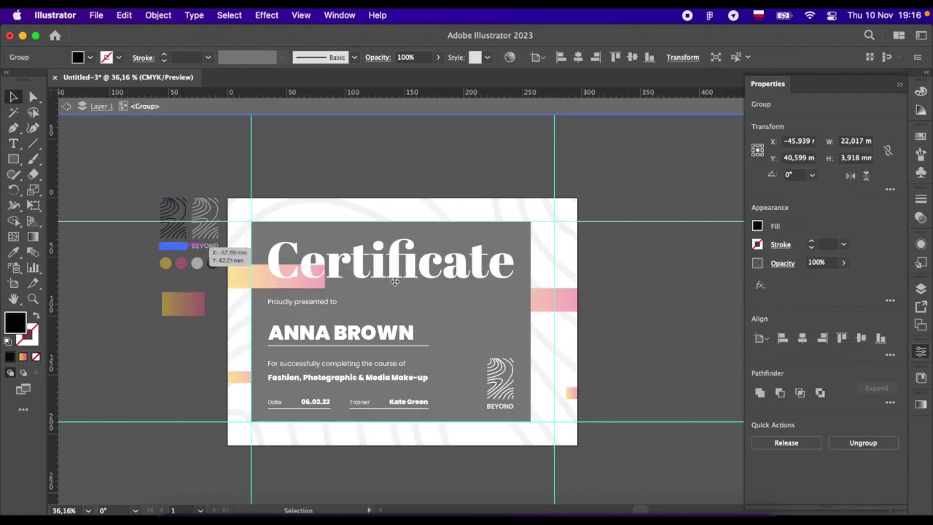
pyautogui.doubleClick(589, 280)
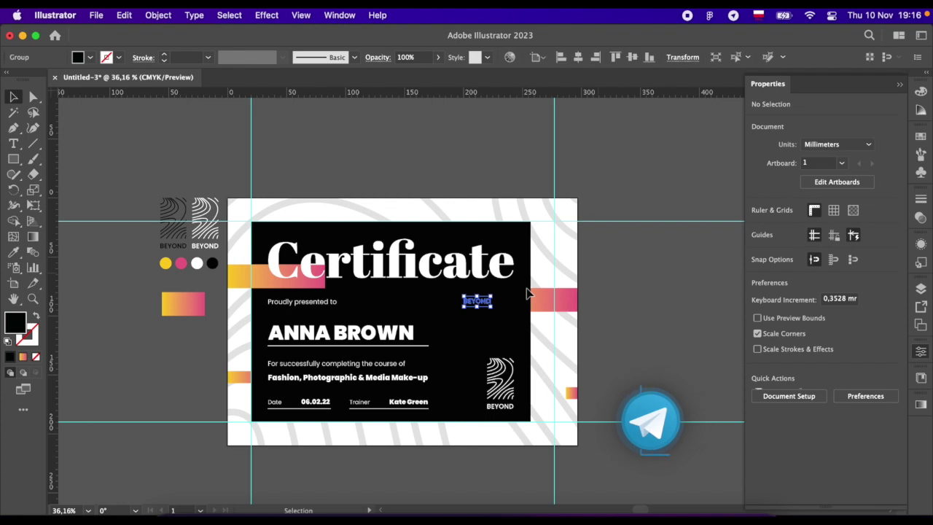
# Step: Rotate the BEYOND wordmark 90° to vertical and scale it to about 44 mm tall
pyautogui.moveTo(501, 294)
pyautogui.mouseDown()
pyautogui.moveTo(470, 280)
pyautogui.moveTo(556, 234)
pyautogui.moveTo(583, 311)
pyautogui.mouseUp()
pyautogui.scroll(3, 558, 240)
pyautogui.moveTo(560, 260); pyautogui.dragTo(558, 256)
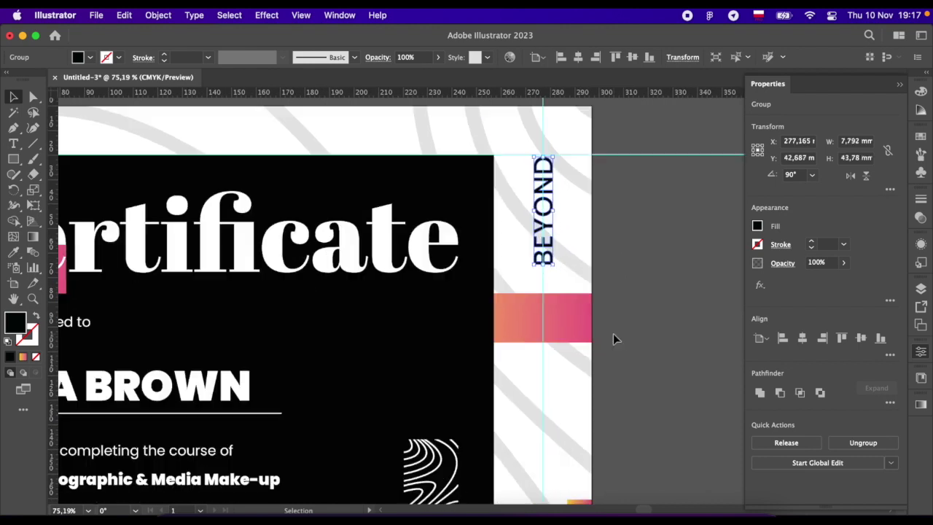
pyautogui.scroll(-5, 613, 333)
# Step: Draw a vertical Pen line from the pink bar's bottom down to the lower guide
pyautogui.press('p')
pyautogui.click(540, 159)
pyautogui.click(543, 390)
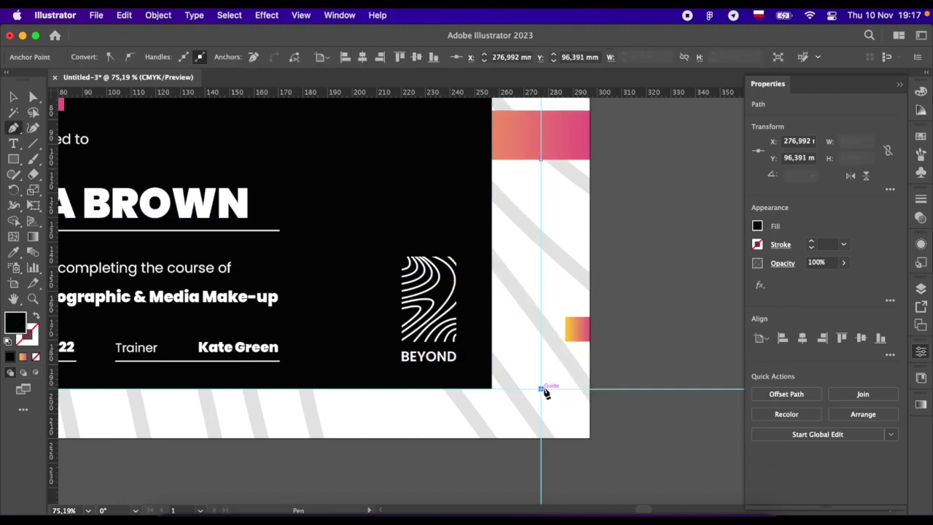
pyautogui.click(36, 314)
pyautogui.click(15, 97)
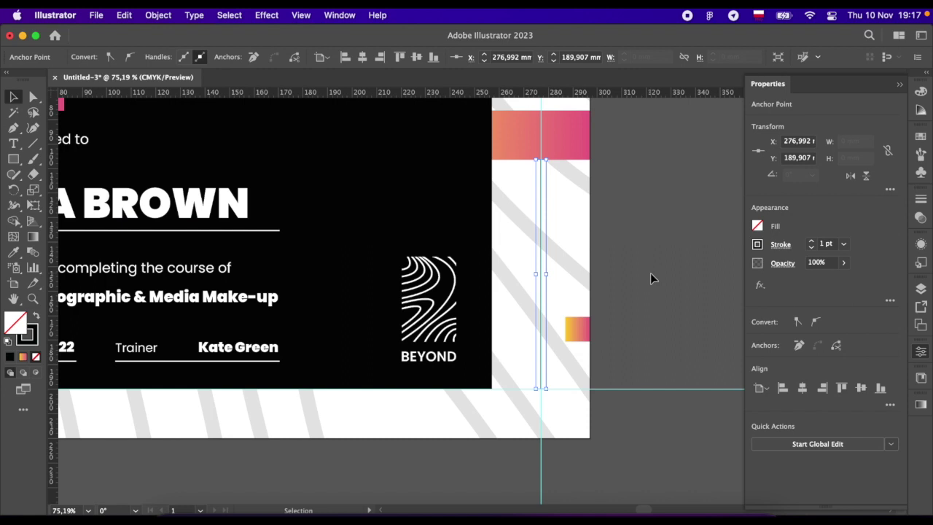
pyautogui.click(650, 273)
pyautogui.scroll(-5, 651, 274)
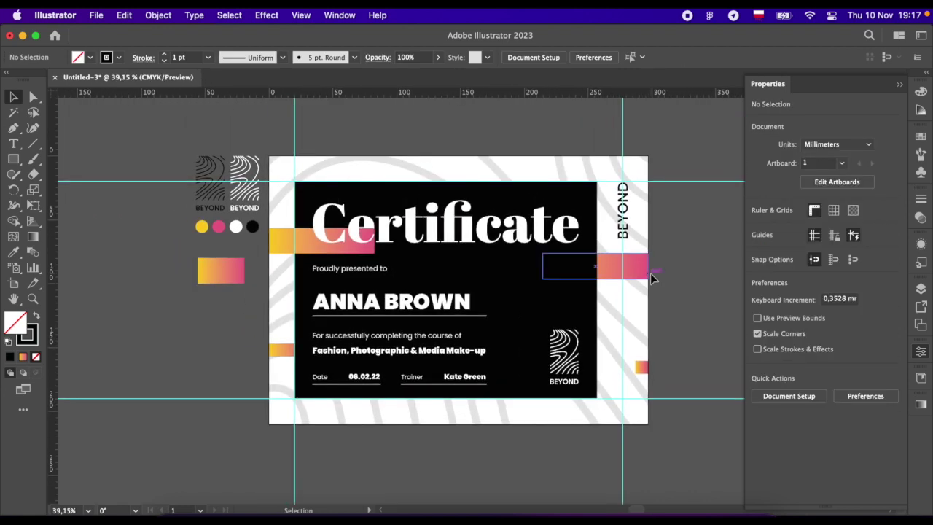
# Step: Hide the guides in the Layers panel
pyautogui.click(920, 289)
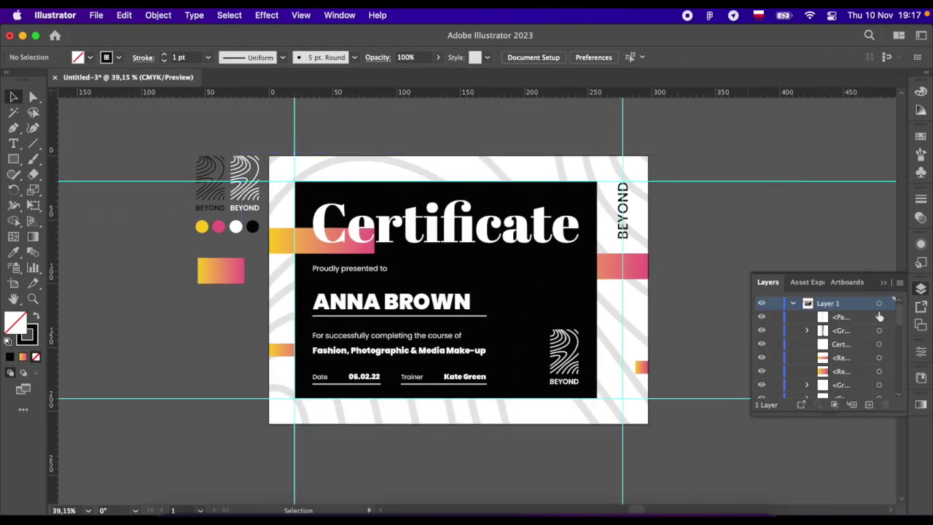
pyautogui.scroll(-3, 820, 364)
pyautogui.click(761, 379)
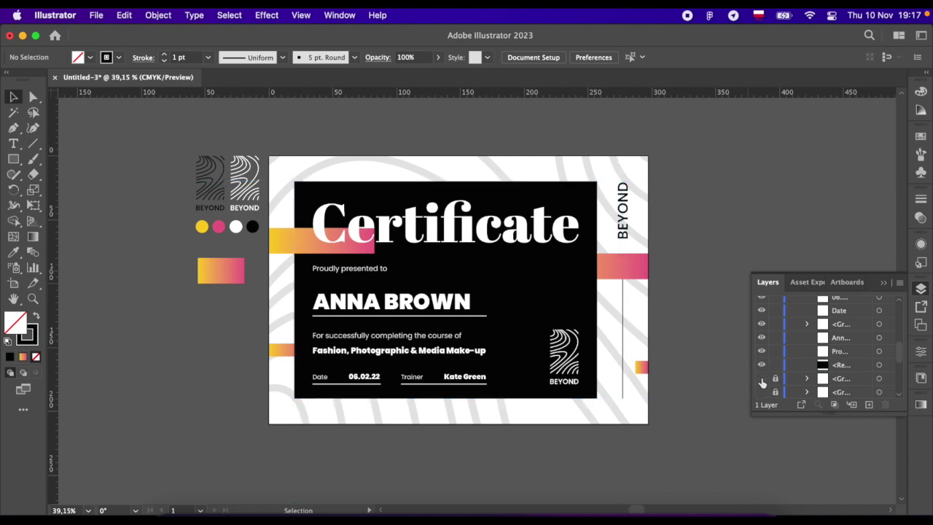
pyautogui.click(886, 283)
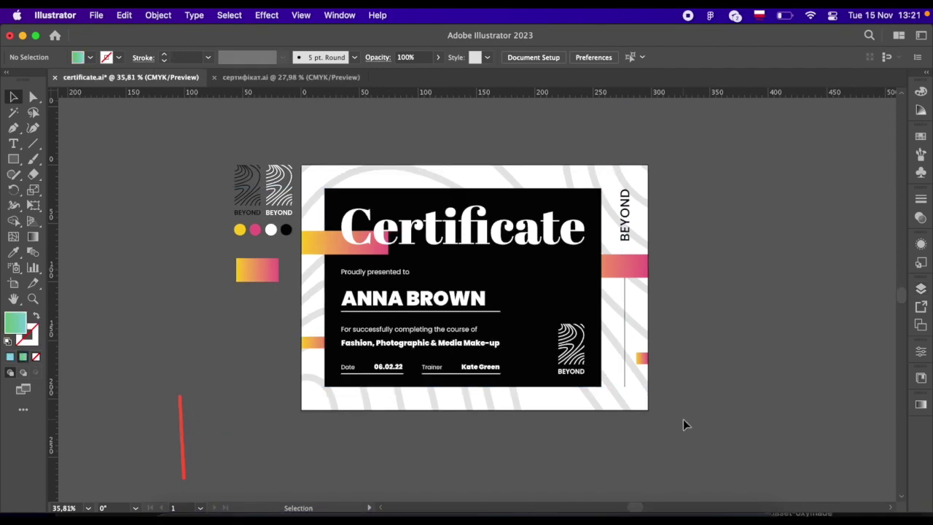
# Step: Alt-drag the certificate artboard to the right twice, making three identical certificates
pyautogui.click(13, 283)
pyautogui.moveTo(387, 299); pyautogui.dragTo(758, 298)
pyautogui.scroll(-3, 759, 297)
pyautogui.hscroll(5, 583, 291)
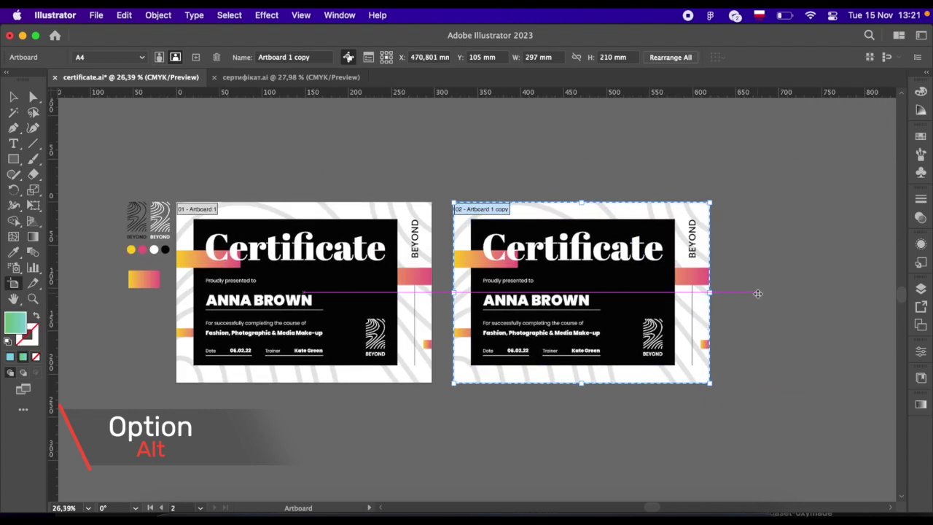
pyautogui.moveTo(407, 288); pyautogui.dragTo(688, 289)
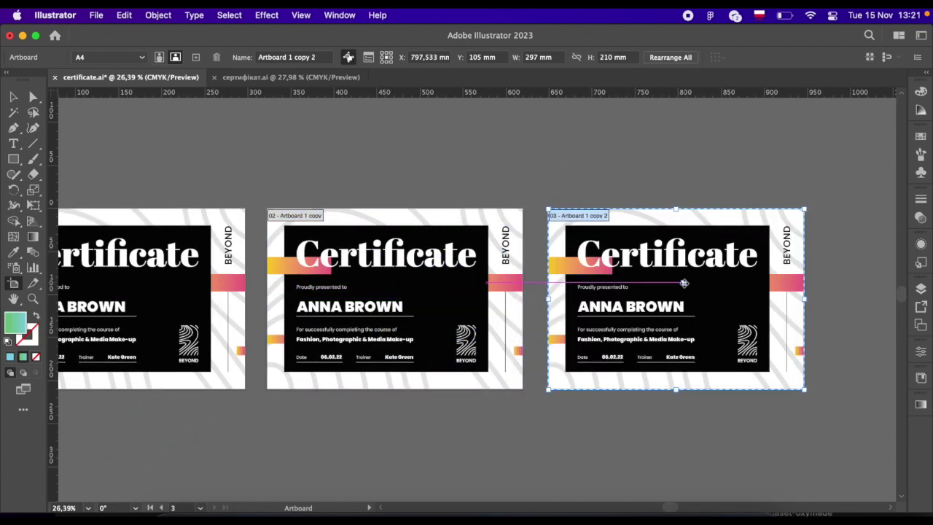
# Step: Select all the gradient bars on the middle certificate
pyautogui.click(15, 98)
pyautogui.hscroll(-2, 323, 271)
pyautogui.click(316, 336)
pyautogui.keyDown('shift'); pyautogui.click(534, 277); pyautogui.keyUp('shift')
pyautogui.keyDown('shift'); pyautogui.click(565, 347); pyautogui.keyUp('shift')
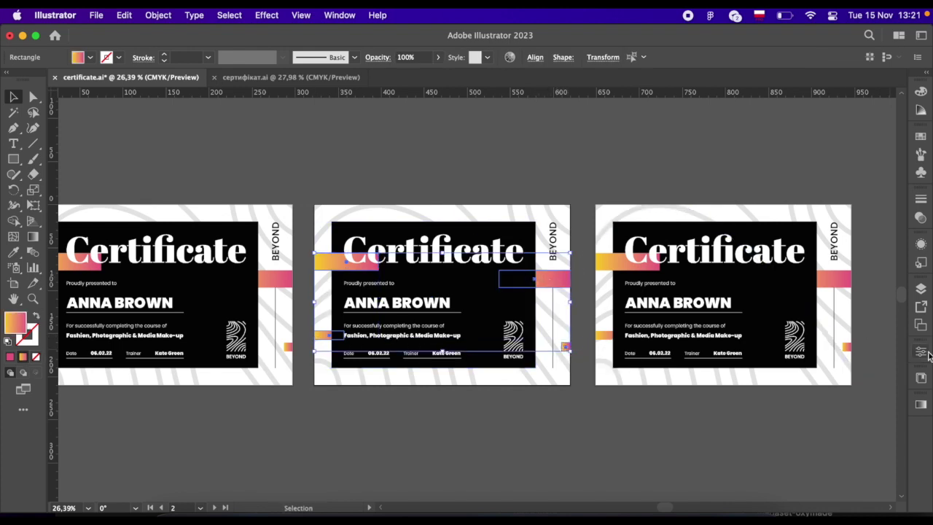
# Step: Recolour the middle certificate's gradient bars from light pink to purple
pyautogui.click(921, 405)
pyautogui.doubleClick(762, 459)
pyautogui.write('e5cdc3')
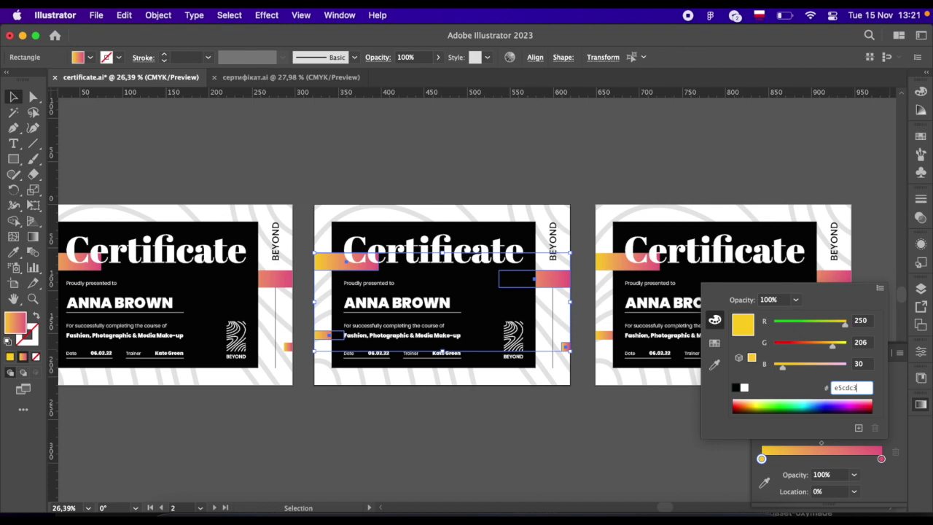
pyautogui.press('Return')
pyautogui.doubleClick(881, 459)
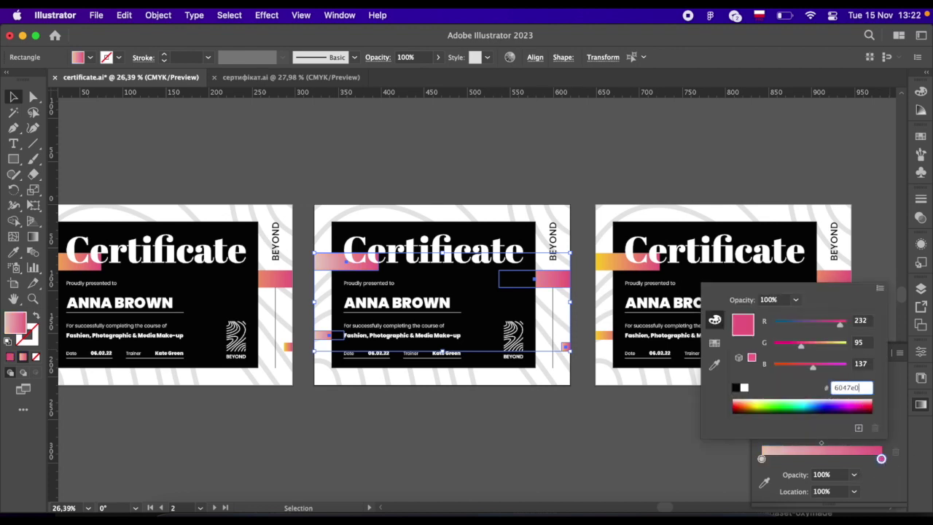
pyautogui.press('Return')
# Step: Recolour the right certificate's gradient bars from green 70c172 to teal 81d2e8
pyautogui.click(604, 260)
pyautogui.keyDown('shift'); pyautogui.click(602, 336); pyautogui.keyUp('shift')
pyautogui.hscroll(5, 602, 336)
pyautogui.keyDown('shift'); pyautogui.click(701, 353); pyautogui.keyUp('shift')
pyautogui.doubleClick(762, 458)
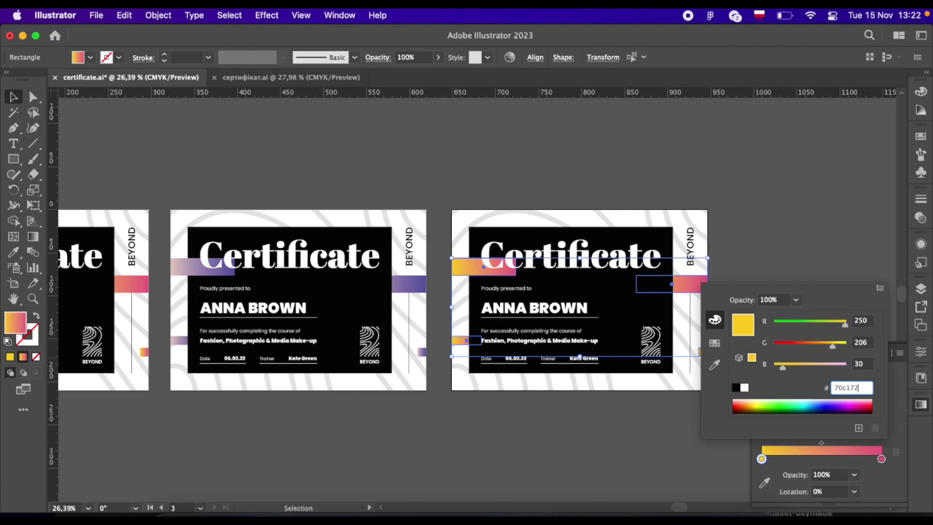
pyautogui.press('Return')
pyautogui.doubleClick(882, 459)
pyautogui.moveTo(864, 388); pyautogui.dragTo(826, 388)
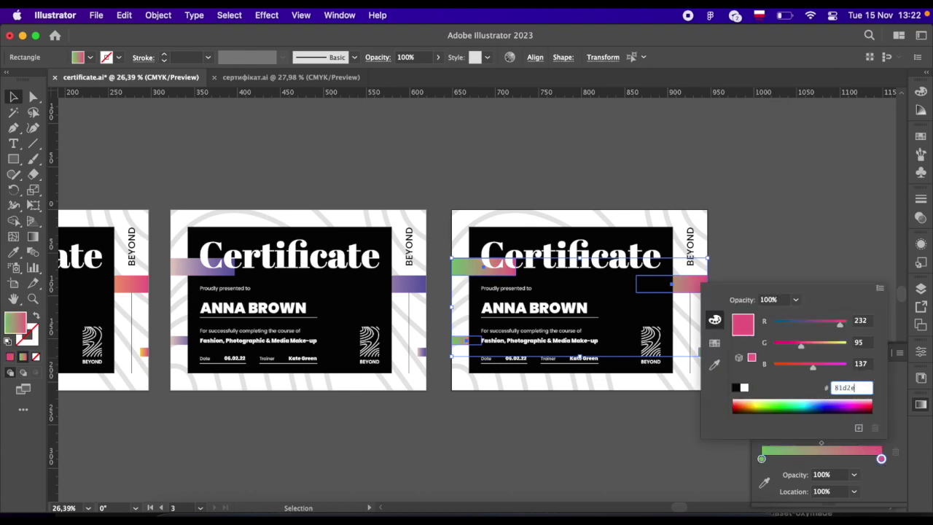
pyautogui.press('Return')
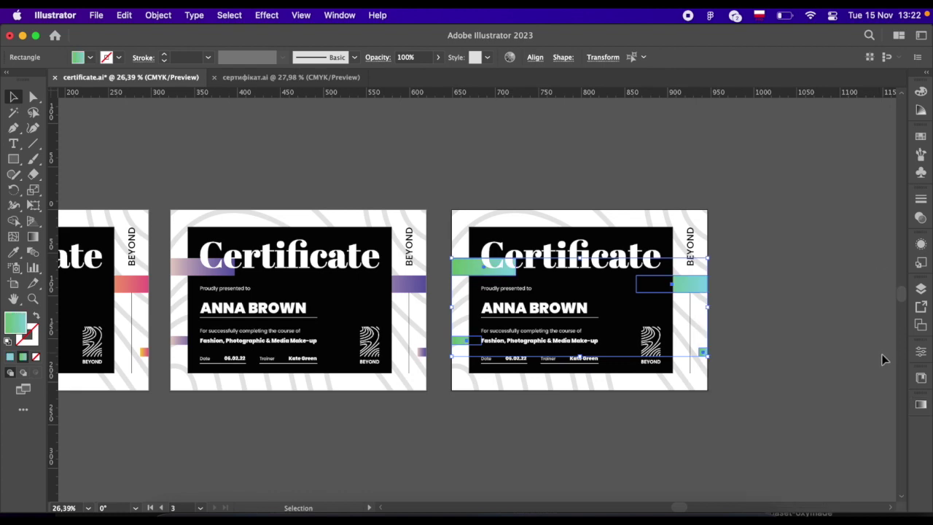
pyautogui.hscroll(-3, 808, 365)
pyautogui.scroll(-2, 808, 364)
pyautogui.click(783, 455)
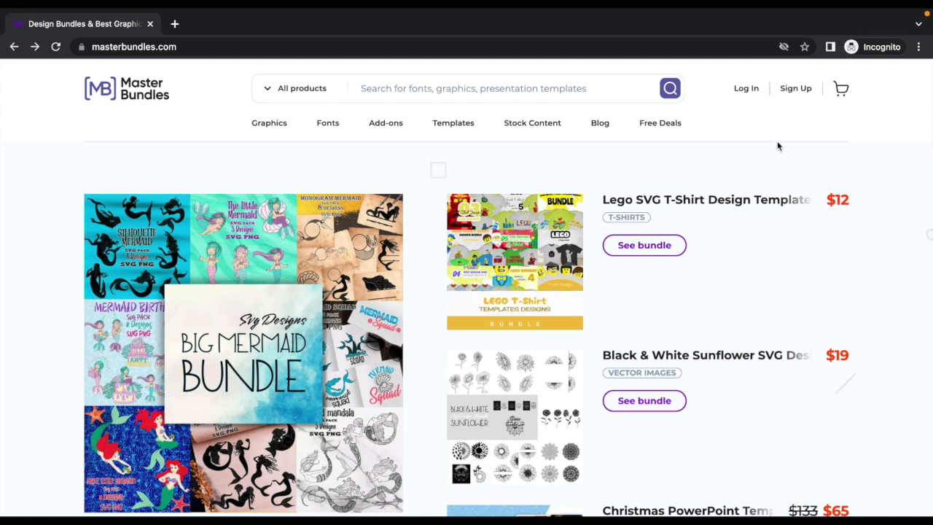
# Step: Go to the MasterBundles Create Account form with name, email, username and password fields
pyautogui.click(791, 94)
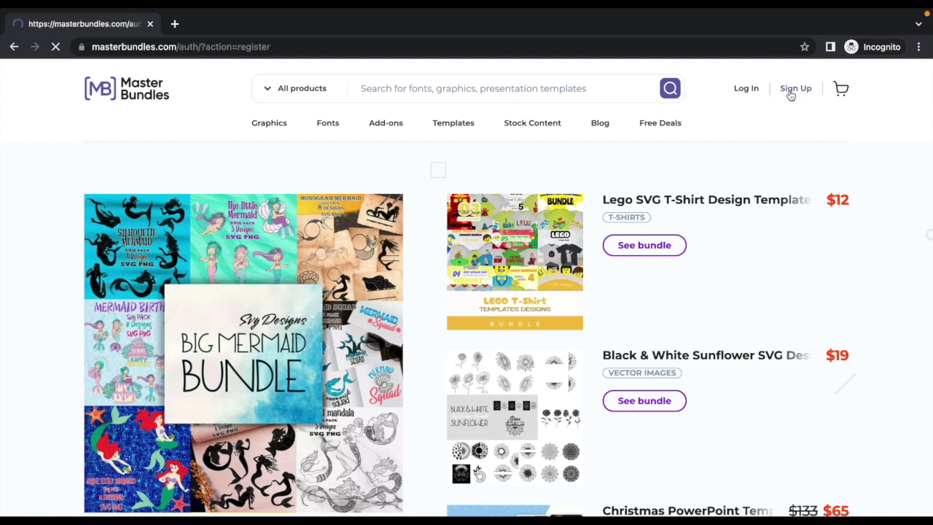
pyautogui.scroll(-1, 679, 289)
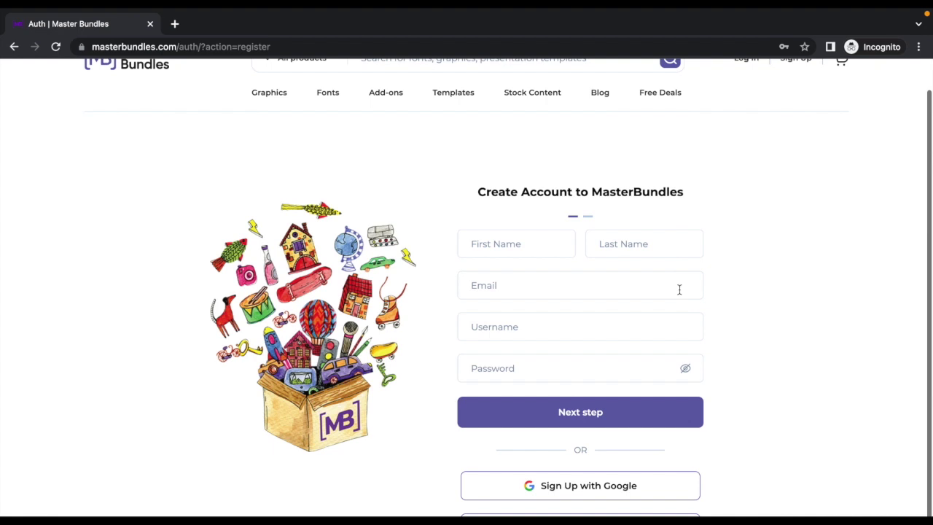
pyautogui.scroll(1, 678, 289)
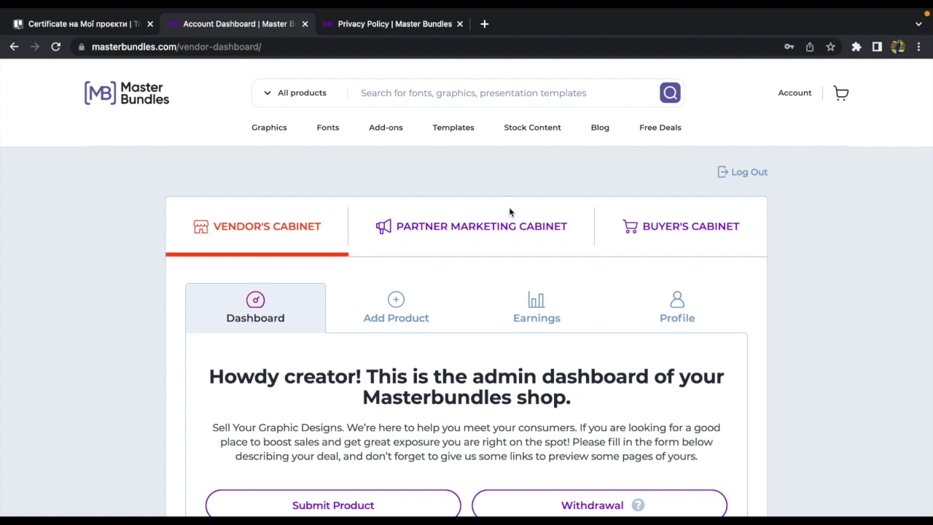
# Step: Scroll through the Sell Your Graphic Designs form to review its title, preview image and ZIP fields
pyautogui.scroll(-1, 510, 212)
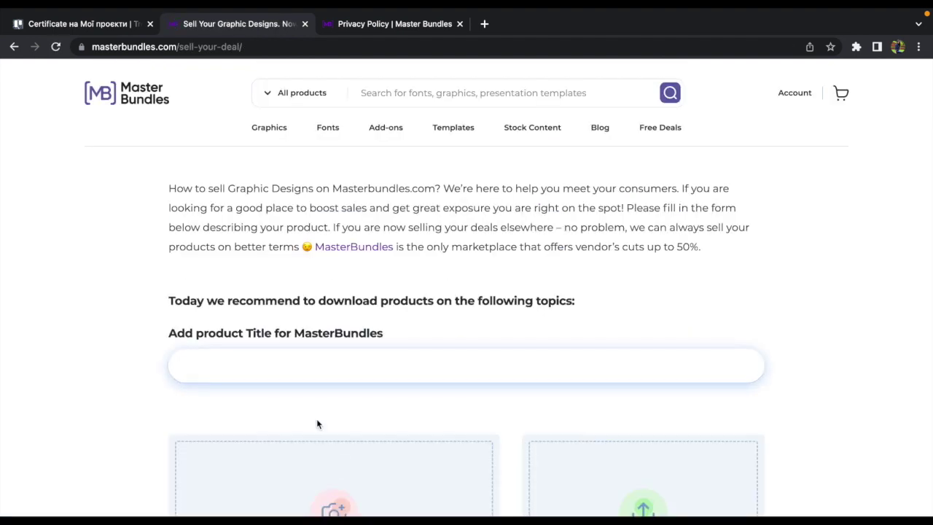
pyautogui.scroll(-1, 317, 418)
pyautogui.scroll(-2, 317, 423)
pyautogui.scroll(-5, 317, 423)
pyautogui.scroll(-5, 317, 423)
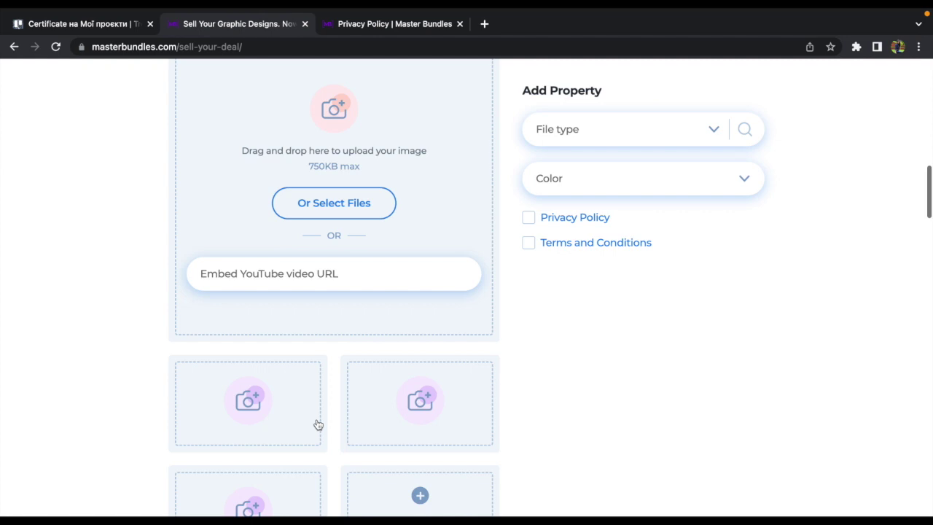
pyautogui.scroll(-5, 317, 423)
pyautogui.scroll(-5, 317, 423)
pyautogui.scroll(-3, 317, 423)
pyautogui.scroll(-1, 317, 423)
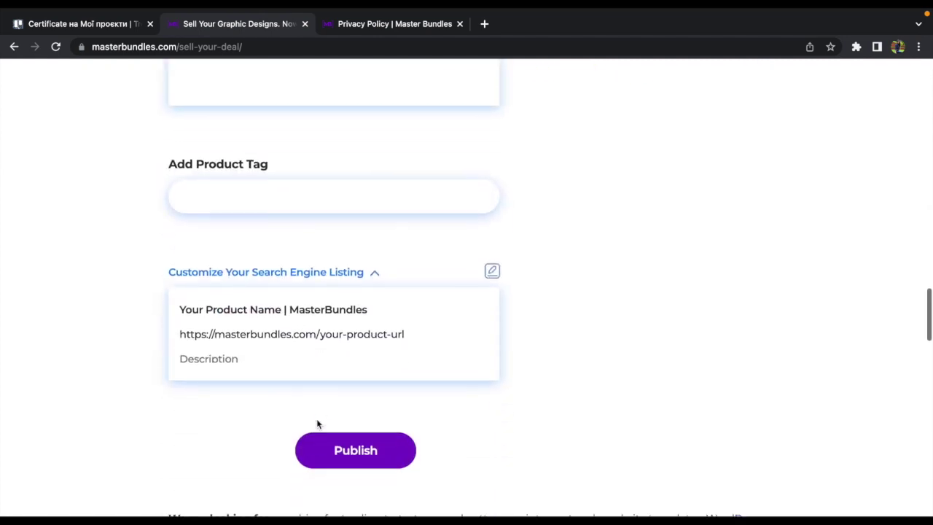
pyautogui.scroll(-2, 318, 423)
pyautogui.scroll(-2, 317, 422)
pyautogui.scroll(-1, 317, 421)
pyautogui.scroll(-1, 316, 421)
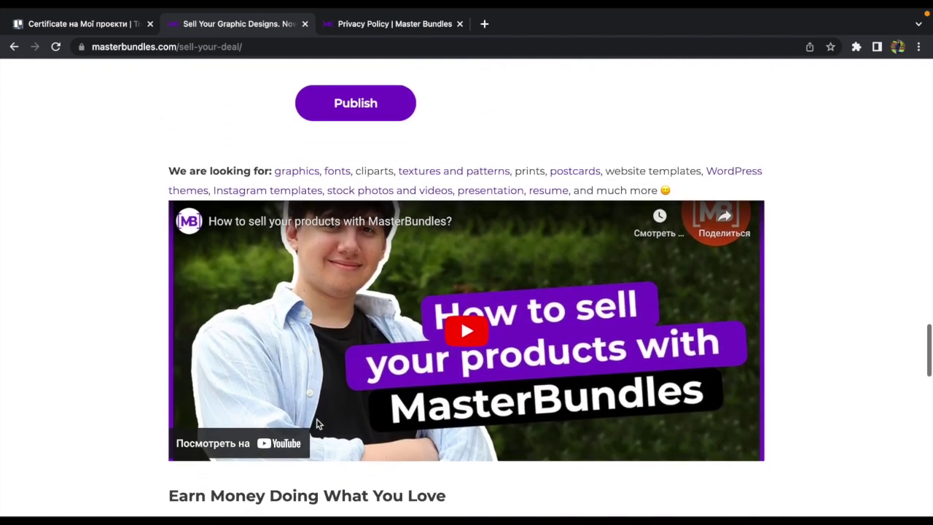
pyautogui.scroll(-1, 317, 421)
pyautogui.scroll(-1, 317, 423)
pyautogui.scroll(-2, 317, 422)
pyautogui.scroll(-1, 317, 423)
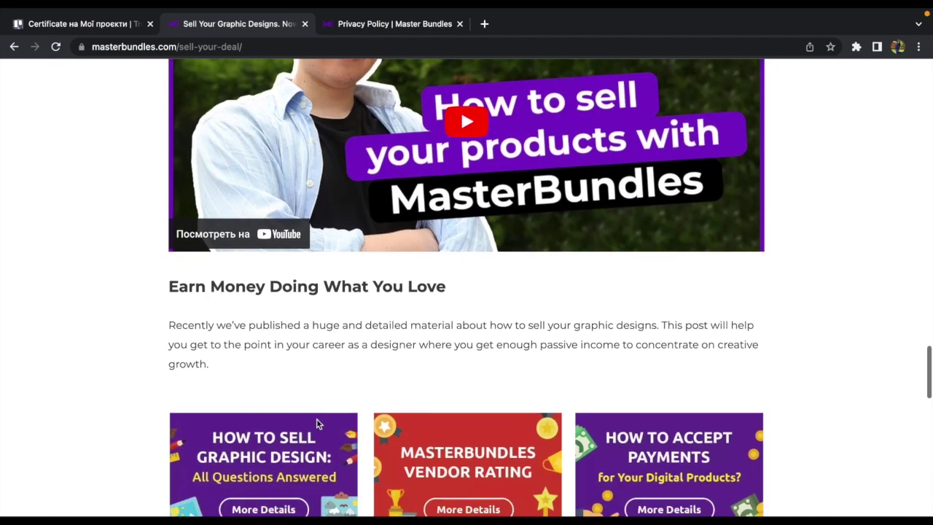
pyautogui.scroll(-1, 317, 423)
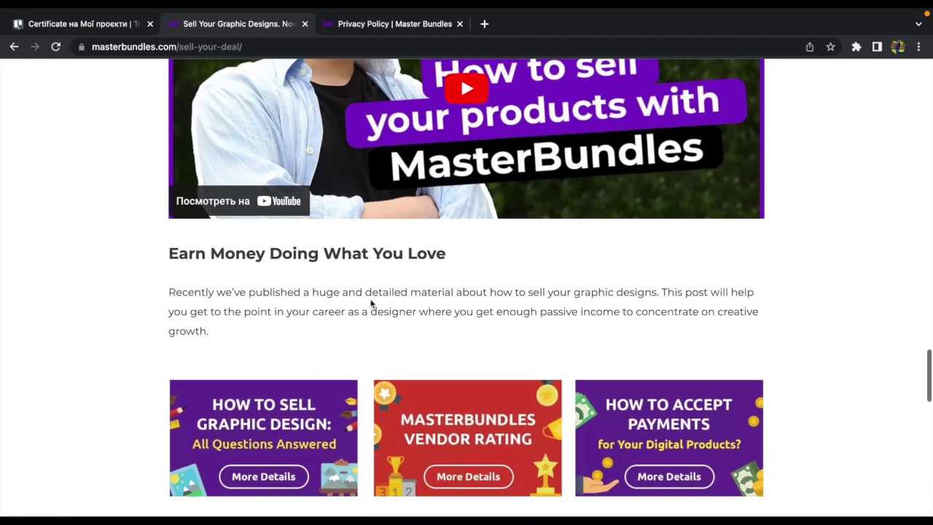
pyautogui.scroll(10, 370, 304)
pyautogui.scroll(10, 371, 304)
pyautogui.scroll(10, 370, 304)
pyautogui.scroll(1, 336, 263)
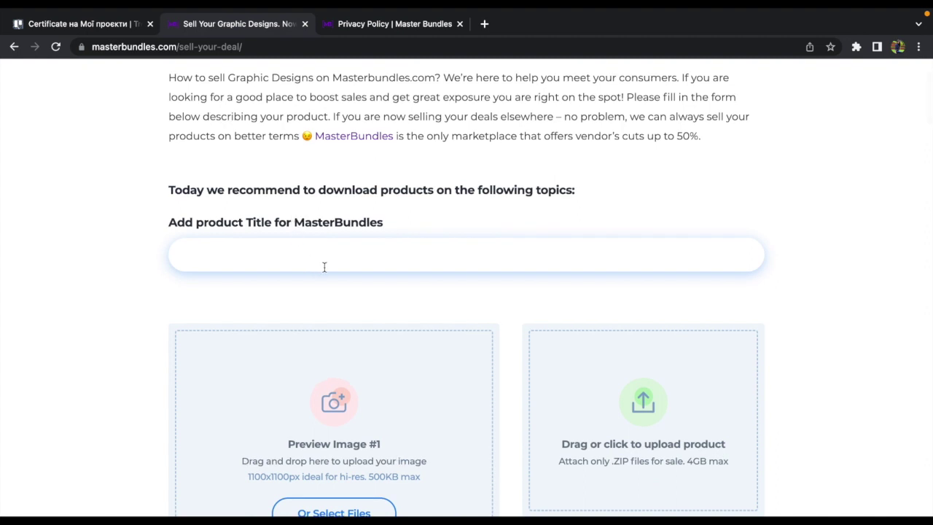
# Step: Title the listing 'Beauty Course Certificate of Completion for Adobe Illustrator'
pyautogui.scroll(-4, 324, 267)
pyautogui.scroll(-3, 324, 267)
pyautogui.scroll(-6, 324, 267)
pyautogui.scroll(-5, 324, 267)
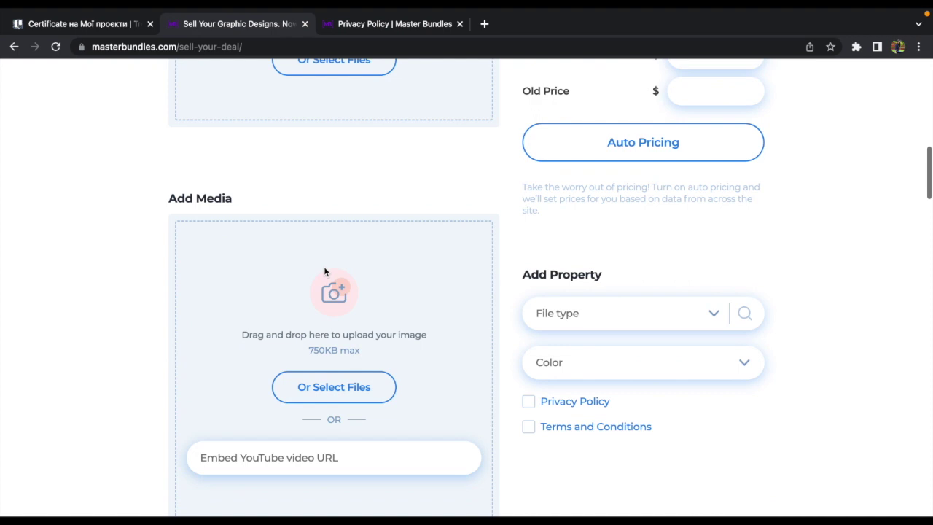
pyautogui.scroll(-5, 324, 270)
pyautogui.scroll(-3, 324, 270)
pyautogui.scroll(-5, 325, 270)
pyautogui.scroll(-3, 324, 269)
pyautogui.scroll(-3, 325, 270)
pyautogui.scroll(-2, 325, 270)
pyautogui.scroll(-2, 325, 270)
pyautogui.scroll(3, 324, 270)
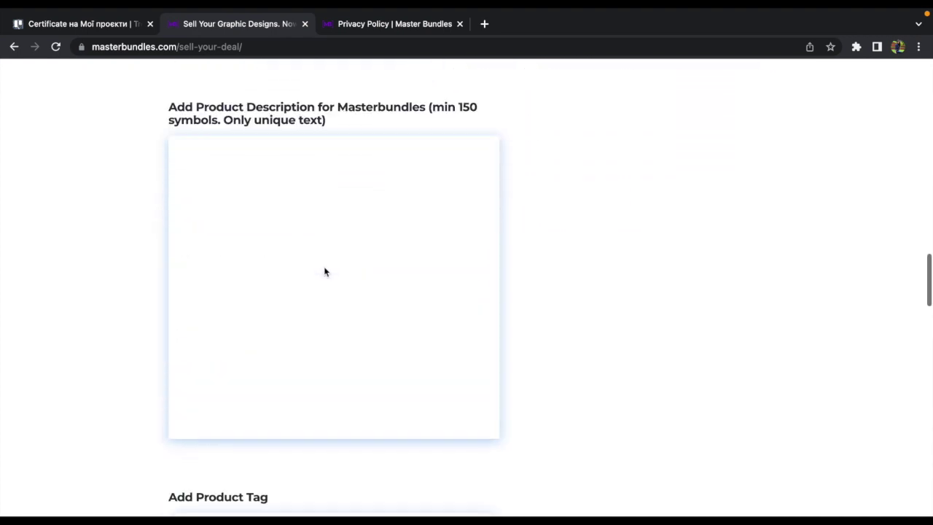
pyautogui.scroll(20, 325, 272)
pyautogui.scroll(-1, 529, 352)
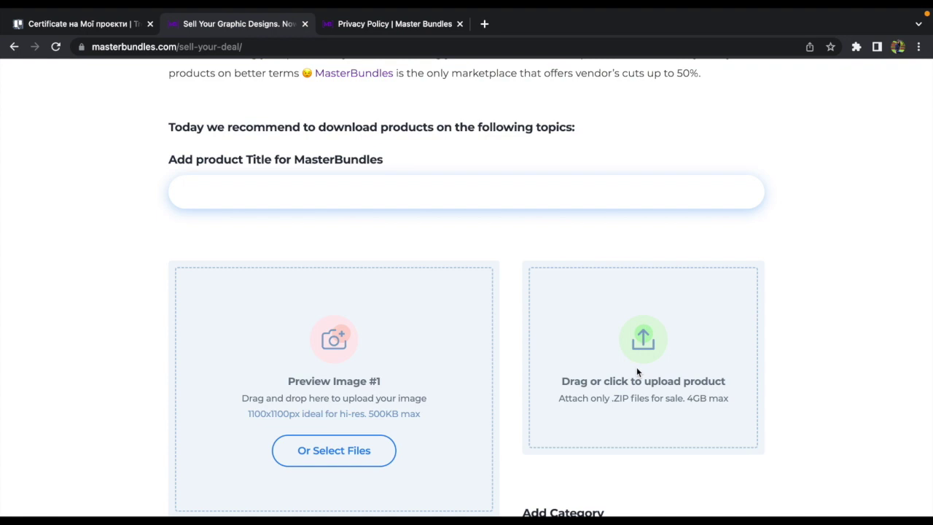
pyautogui.write('Beauty Course Certificate of Completion for Adobe Illustrator')
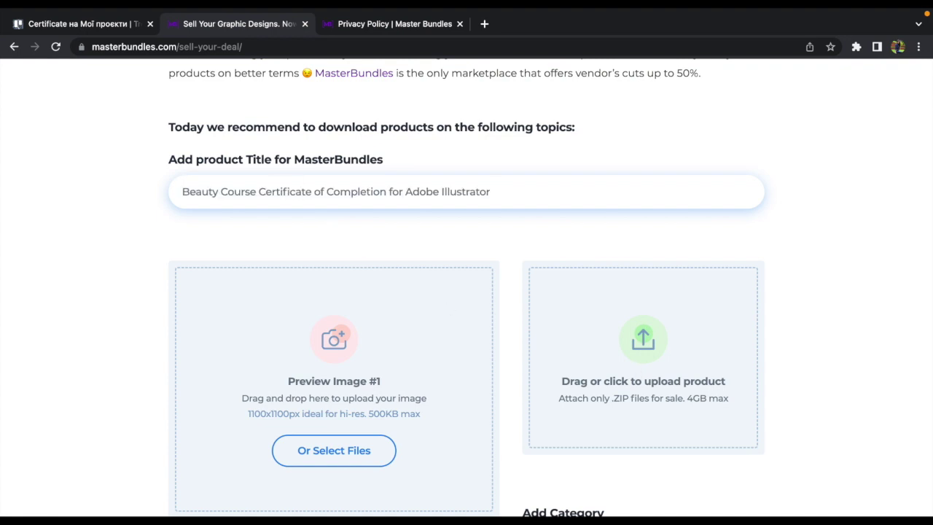
pyautogui.scroll(-1, 309, 373)
# Step: Upload Preview 1.jpg and Preview 2.jpg as the two preview images
pyautogui.click(320, 401)
pyautogui.click(367, 326)
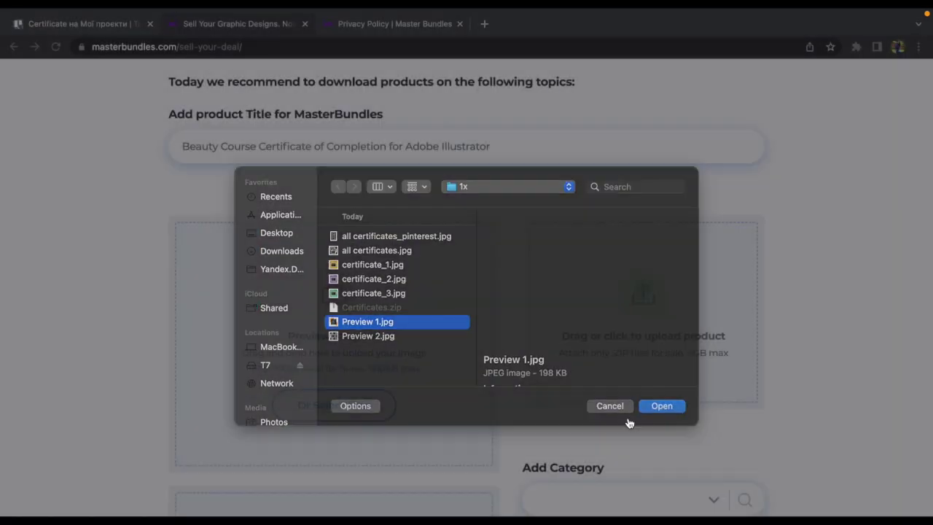
pyautogui.click(659, 409)
pyautogui.scroll(-1, 506, 430)
pyautogui.scroll(-2, 506, 430)
pyautogui.click(341, 483)
pyautogui.click(368, 339)
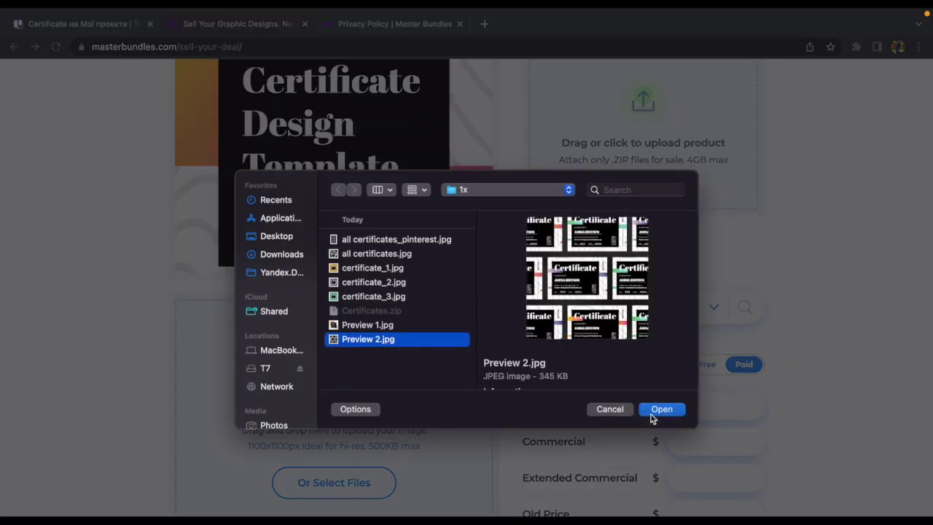
pyautogui.click(661, 409)
pyautogui.scroll(2, 672, 235)
# Step: Upload Certificates.zip as the product file for sale
pyautogui.click(647, 229)
pyautogui.click(372, 298)
pyautogui.click(661, 396)
pyautogui.scroll(-5, 590, 365)
pyautogui.scroll(-2, 589, 366)
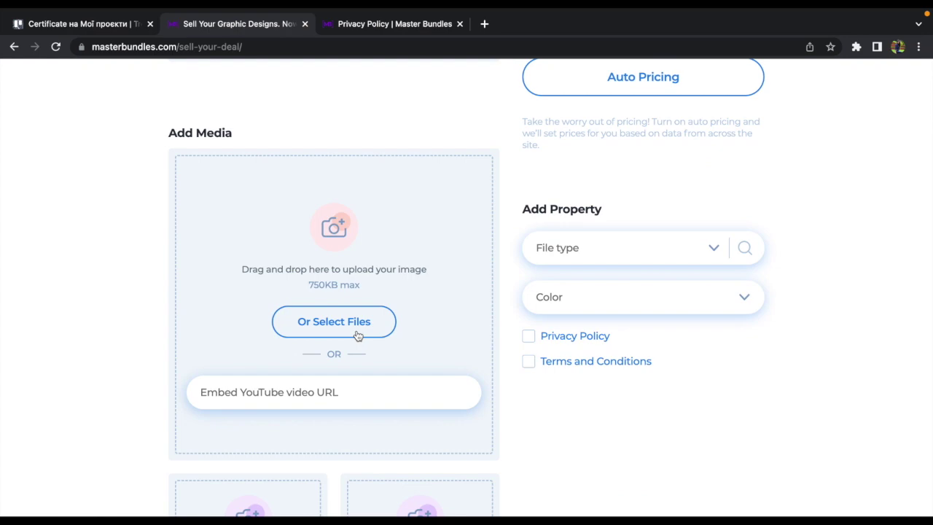
# Step: Upload all certificates.jpg as the main media image
pyautogui.click(355, 327)
pyautogui.click(376, 251)
pyautogui.click(661, 409)
pyautogui.scroll(-2, 210, 383)
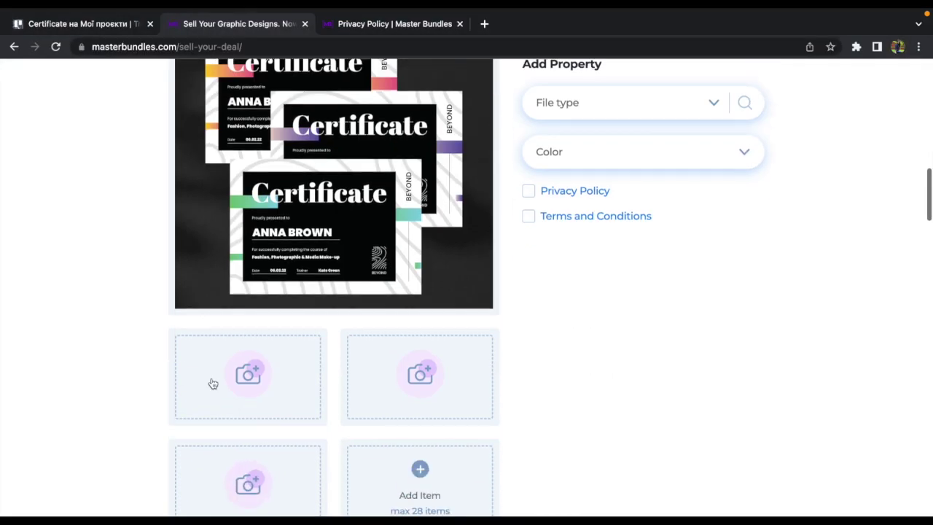
# Step: Fill the three gallery slots with certificate_1.jpg, certificate_2.jpg and certificate_3.jpg
pyautogui.click(221, 377)
pyautogui.click(373, 266)
pyautogui.click(661, 409)
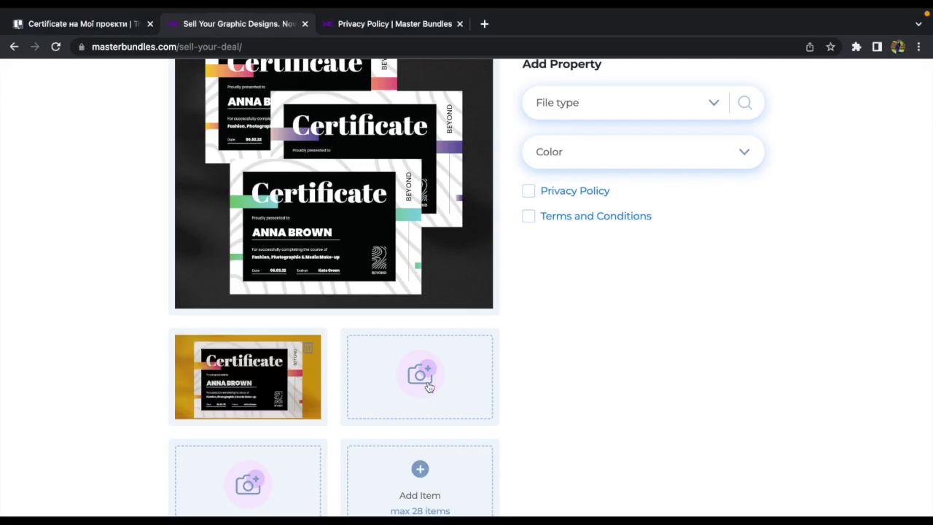
pyautogui.click(430, 388)
pyautogui.click(437, 279)
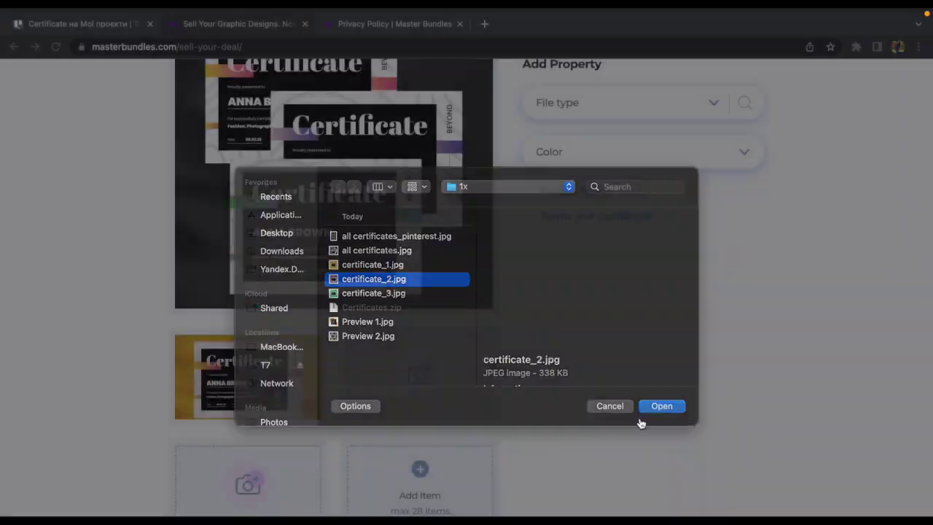
pyautogui.click(661, 406)
pyautogui.scroll(-2, 279, 406)
pyautogui.click(279, 406)
pyautogui.click(373, 293)
pyautogui.click(661, 406)
pyautogui.scroll(-3, 664, 415)
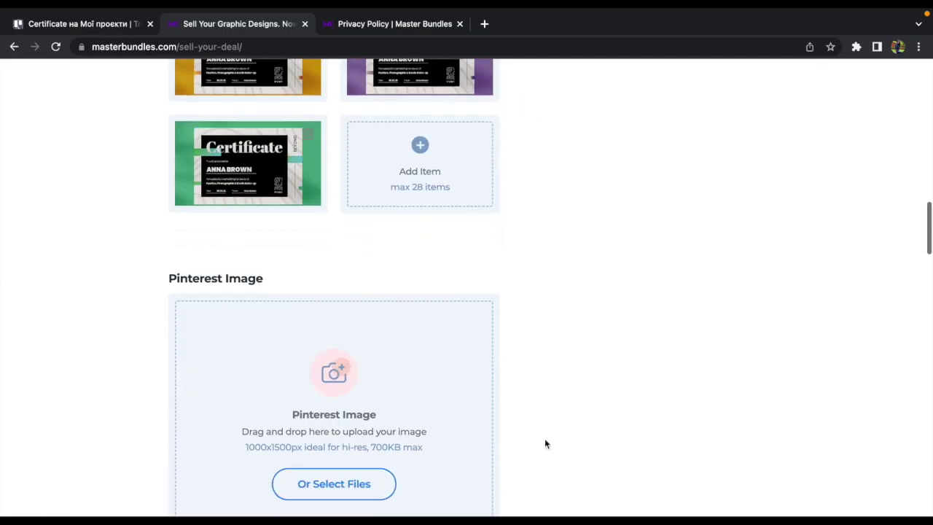
# Step: Upload all certificates_pinterest.jpg as the Pinterest image
pyautogui.click(452, 384)
pyautogui.click(393, 239)
pyautogui.click(674, 406)
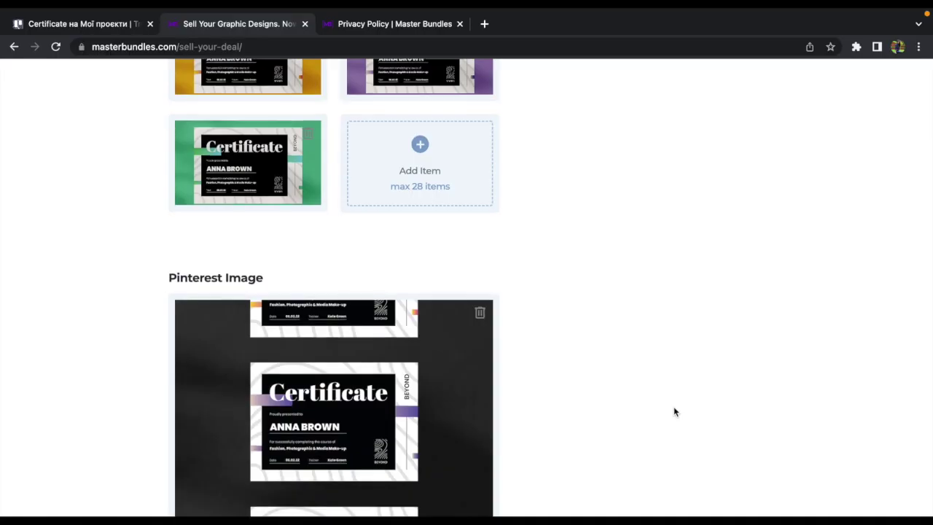
pyautogui.scroll(-5, 674, 406)
pyautogui.scroll(-1, 674, 406)
# Step: Paste the prepared product description into the description field
pyautogui.click(330, 395)
pyautogui.write("Fashionable and stylish certificate template you can use to certify the completion of training or a course organized by your beauty salon.  The certificate is available in 3 different colors that will match the most popular colors in the beauty industry. All you'll need after you purchase - choose the color variation that better fits your needs and print the certificate. Use PDF files that are ready for printing.  If you need to customize the certificate template - you can find an .AI file in the package.  Bundle package includes: 3 PDF files that are ready for printing 3 JPG files without any text text on them 3 JPG files with completed certificates 1 .AI file that allows you to customize the certificate (file include all 3 variations of certificate)")
pyautogui.scroll(-1, 330, 396)
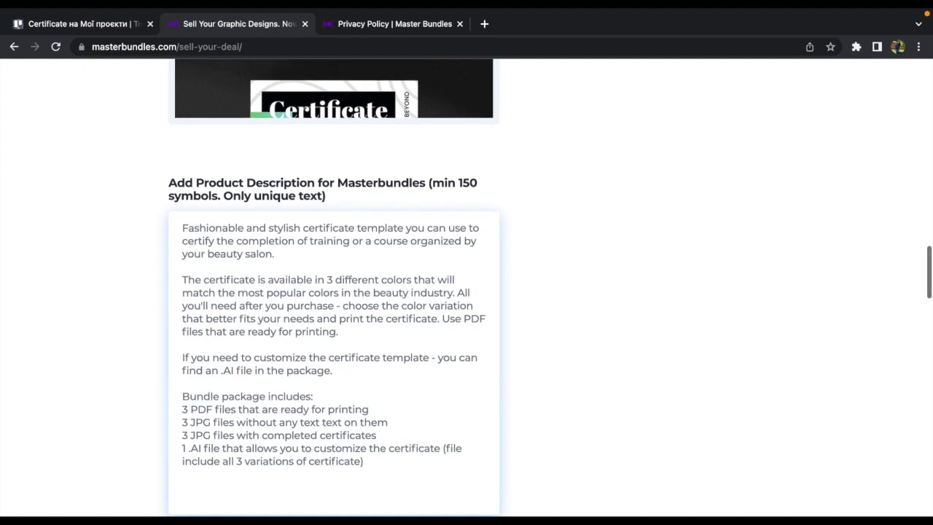
pyautogui.scroll(-3, 330, 396)
# Step: Paste the prepared list of tags into the tags field
pyautogui.click(321, 370)
pyautogui.hotkey('ctrl', 'v')
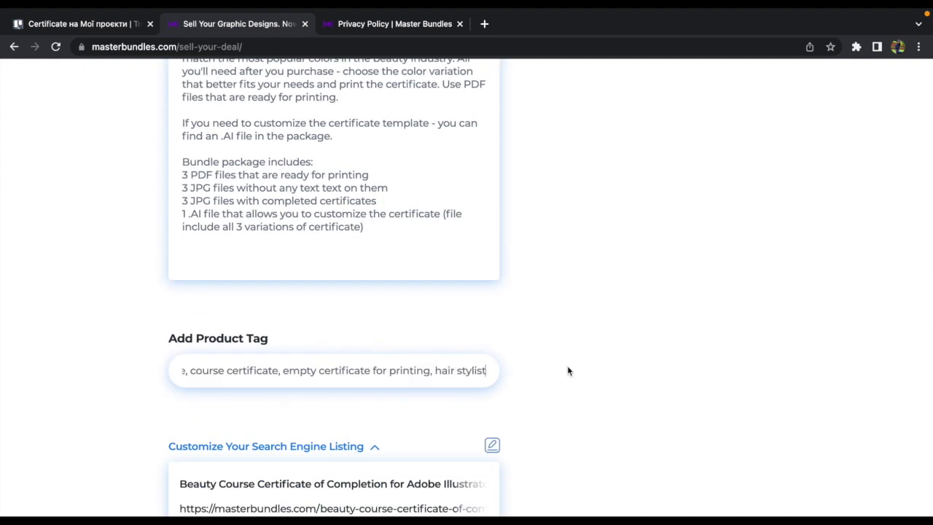
pyautogui.scroll(-2, 567, 365)
pyautogui.scroll(1, 568, 368)
pyautogui.scroll(2, 568, 369)
pyautogui.scroll(3, 567, 368)
pyautogui.scroll(4, 568, 368)
pyautogui.scroll(5, 568, 371)
pyautogui.scroll(4, 568, 371)
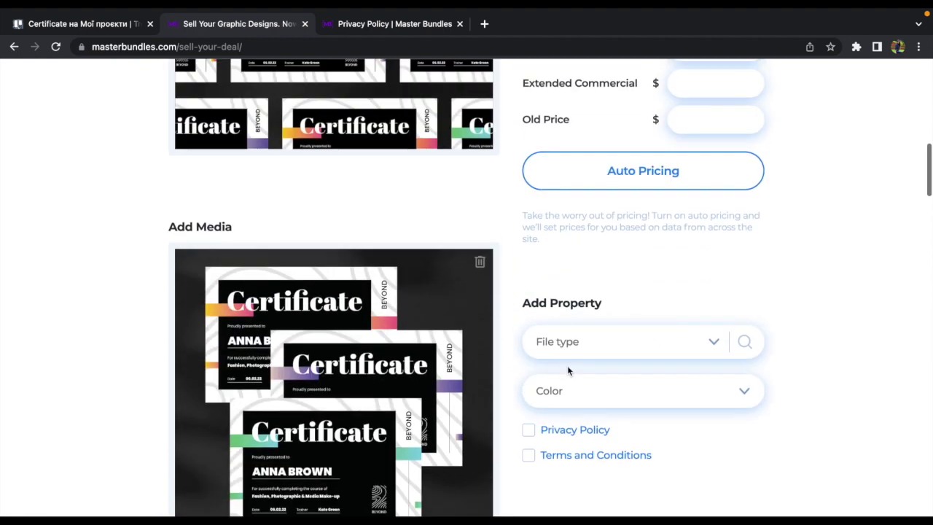
# Step: File the listing under the Templates/Certificates category, found by searching 'cer'
pyautogui.scroll(4, 568, 371)
pyautogui.scroll(2, 568, 371)
pyautogui.scroll(1, 567, 365)
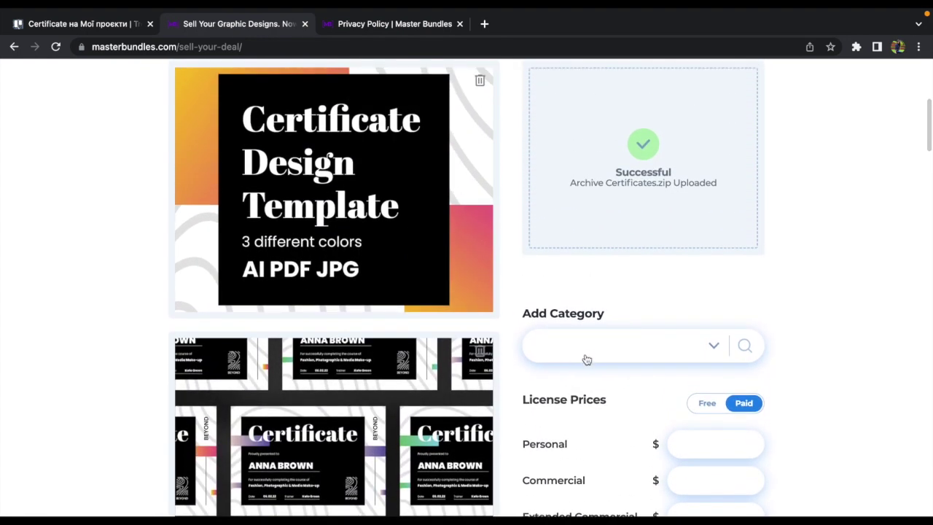
pyautogui.click(586, 355)
pyautogui.click(564, 345)
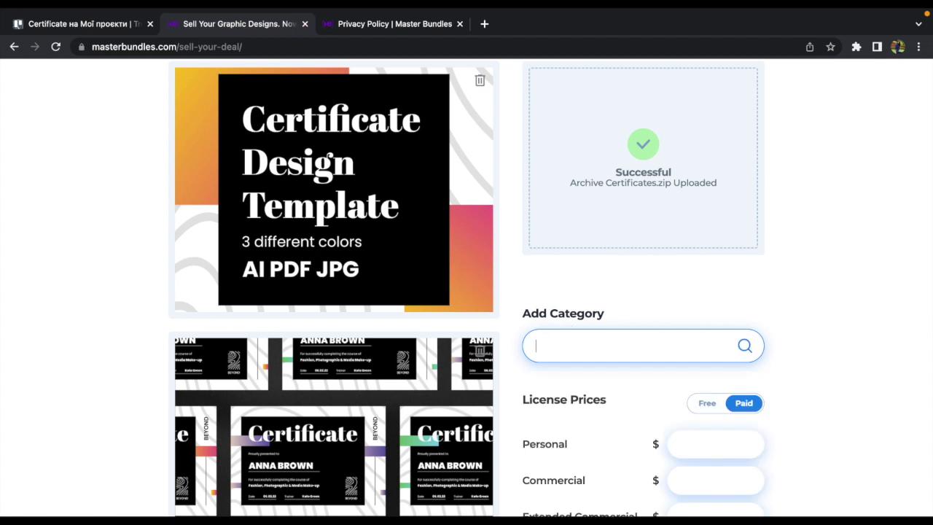
pyautogui.write('cer')
pyautogui.click(543, 427)
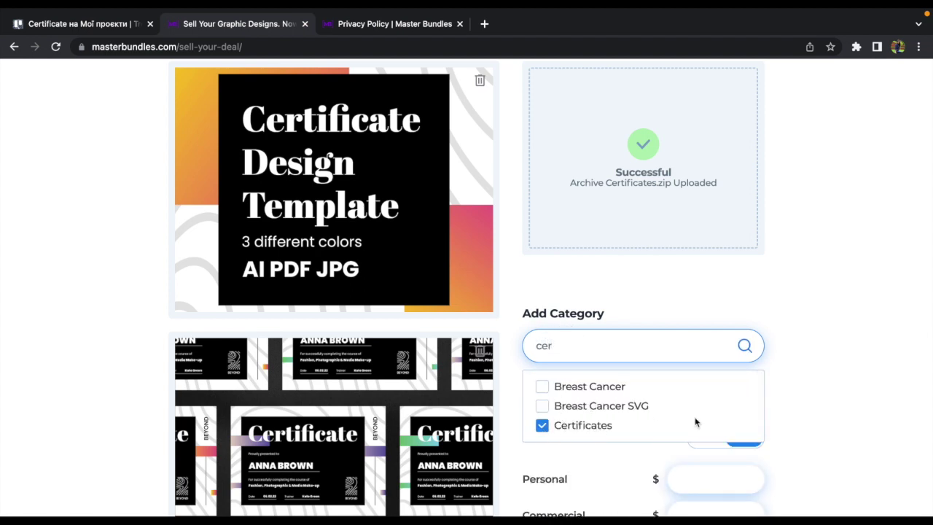
pyautogui.click(822, 407)
# Step: Auto-fill licence prices and adjust them to $11, $15, $28 with a $50 old price
pyautogui.scroll(-2, 822, 408)
pyautogui.scroll(-1, 822, 407)
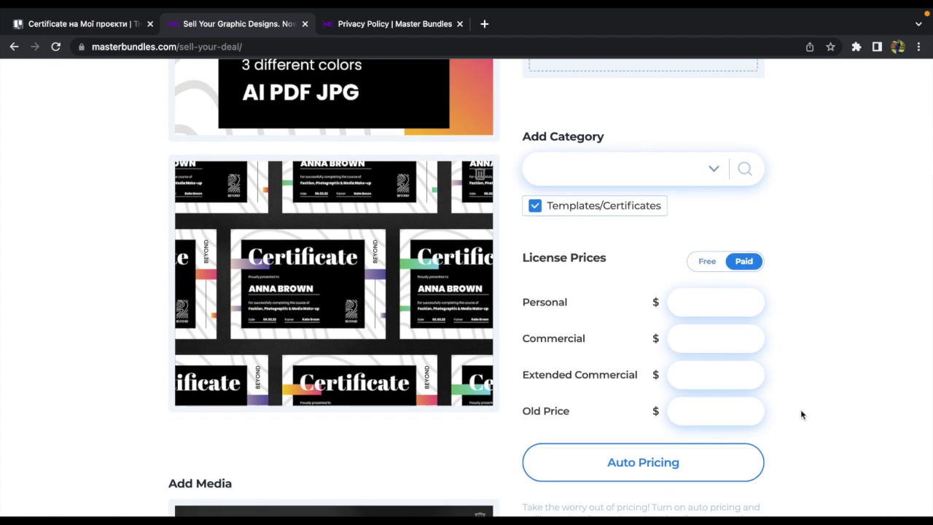
pyautogui.click(661, 467)
pyautogui.press('BackSpace')
pyautogui.press('BackSpace')
# Step: Tag the listing's file types as PDF, JPEG and AI
pyautogui.scroll(-1, 829, 337)
pyautogui.scroll(-3, 830, 337)
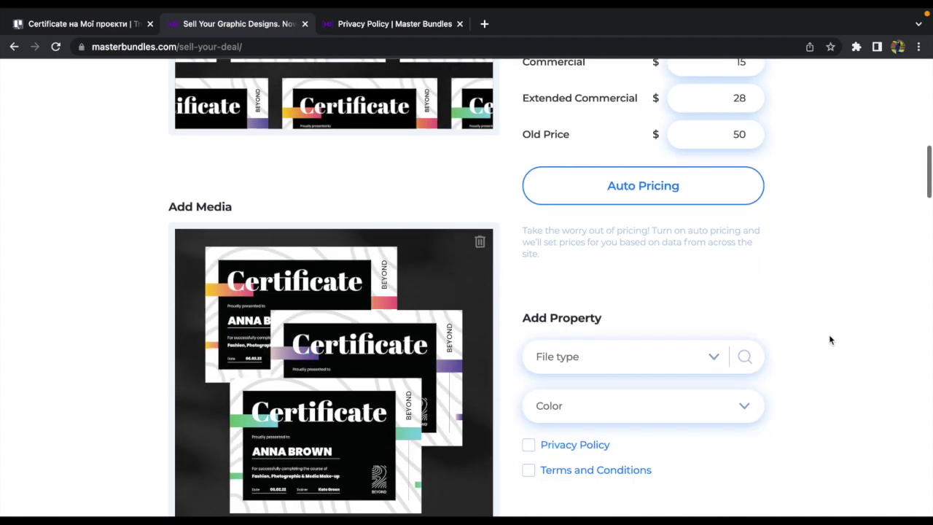
pyautogui.scroll(-1, 830, 339)
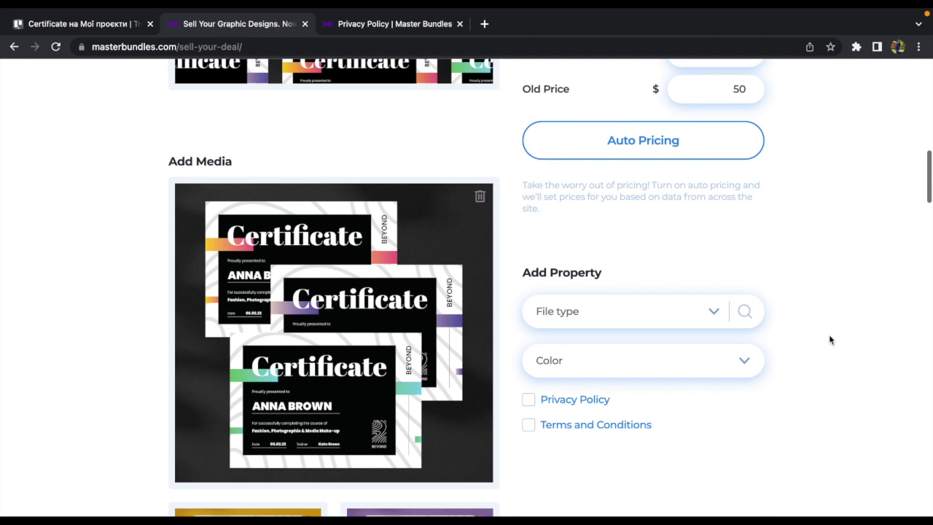
pyautogui.click(593, 315)
pyautogui.write('pdf')
pyautogui.click(572, 360)
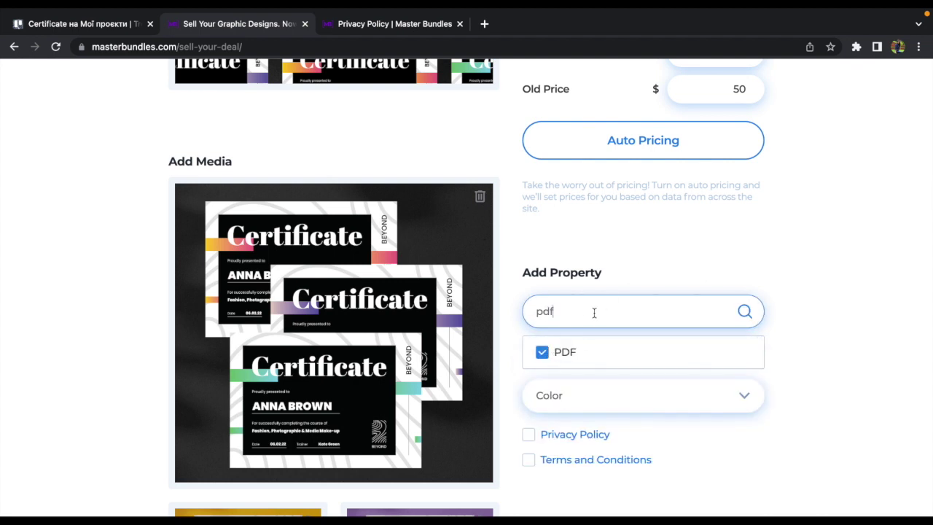
pyautogui.click(567, 312)
pyautogui.write('jp')
pyautogui.click(827, 377)
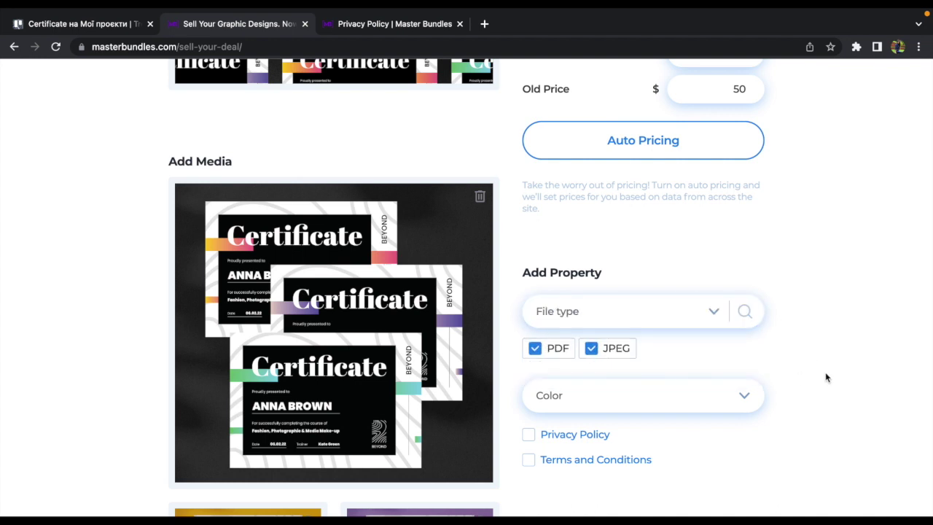
pyautogui.click(615, 317)
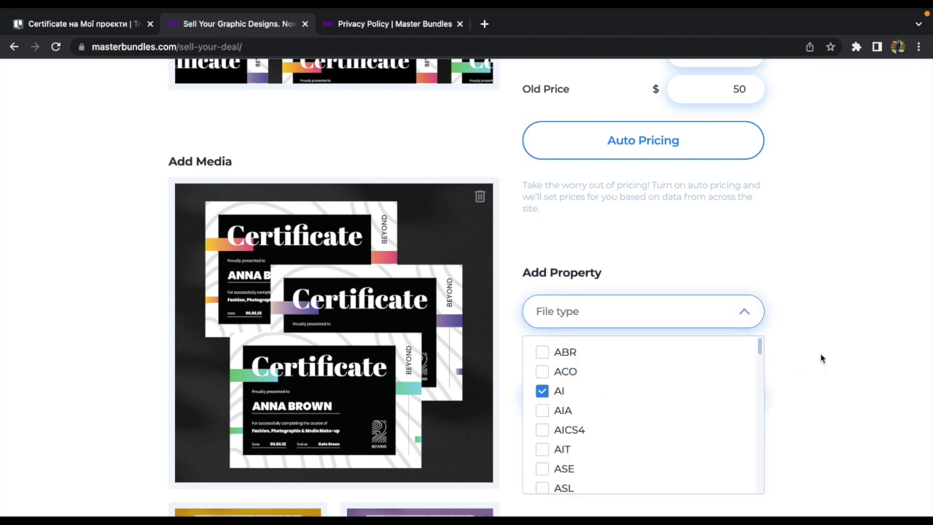
pyautogui.click(821, 358)
# Step: Tag the product colours black, blue, green and purple
pyautogui.scroll(-1, 821, 357)
pyautogui.click(679, 367)
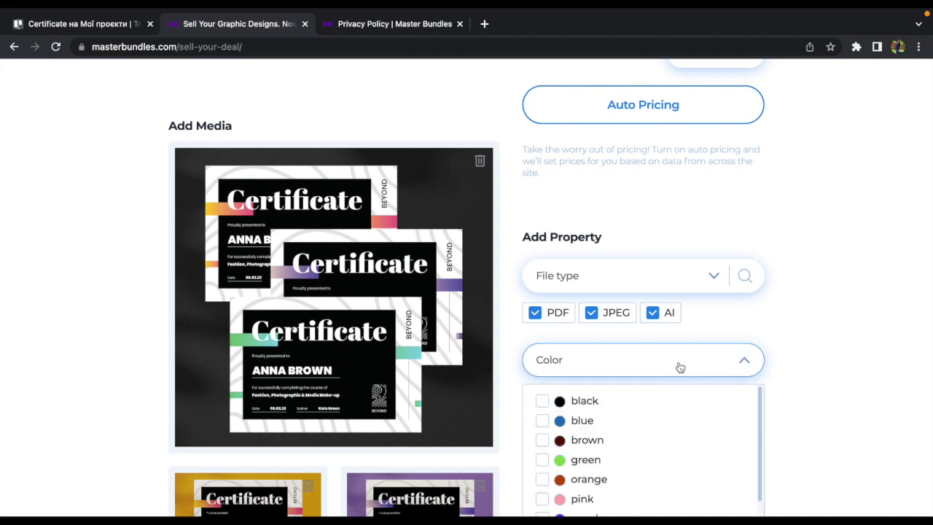
pyautogui.scroll(-1, 545, 427)
pyautogui.click(542, 431)
pyautogui.scroll(-1, 544, 445)
pyautogui.click(542, 467)
pyautogui.click(804, 435)
# Step: Accept the Privacy Policy and the Terms and Conditions
pyautogui.scroll(-1, 804, 434)
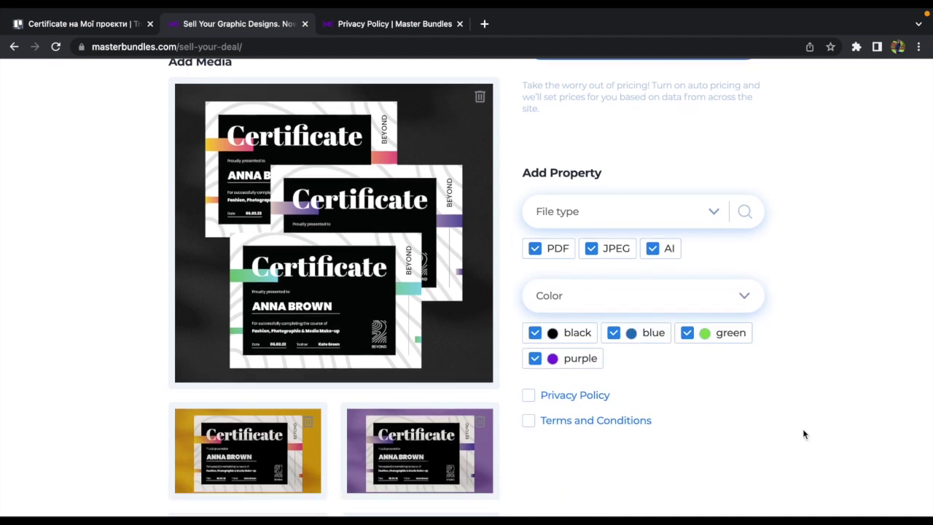
pyautogui.click(530, 398)
pyautogui.click(528, 421)
pyautogui.scroll(-1, 752, 468)
# Step: Scroll to the bottom of the completed listing form and submit it for publishing
pyautogui.scroll(-2, 751, 468)
pyautogui.scroll(-1, 752, 468)
pyautogui.scroll(-1, 752, 468)
pyautogui.scroll(-1, 751, 465)
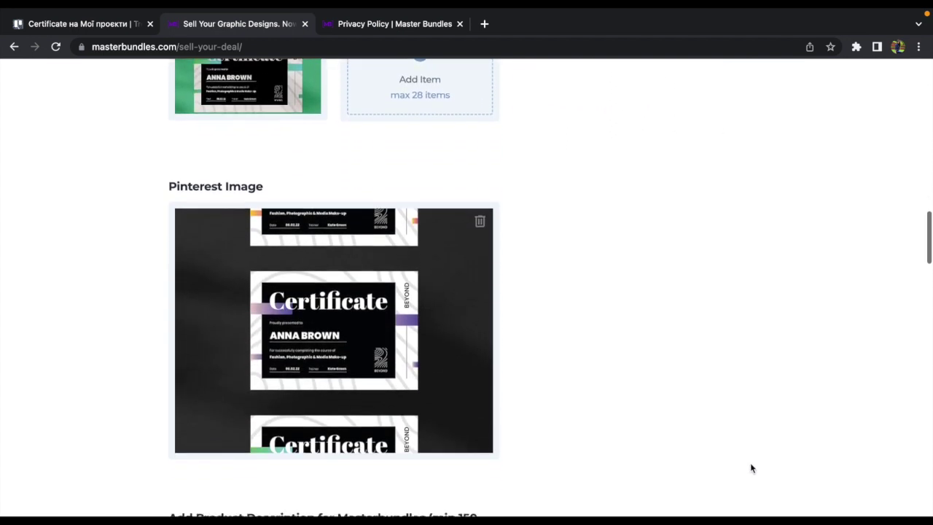
pyautogui.scroll(-1, 751, 464)
pyautogui.scroll(-1, 751, 464)
pyautogui.scroll(-1, 751, 465)
pyautogui.scroll(-1, 752, 468)
pyautogui.scroll(-1, 752, 468)
pyautogui.scroll(-1, 751, 468)
pyautogui.scroll(-2, 752, 468)
pyautogui.scroll(-1, 751, 468)
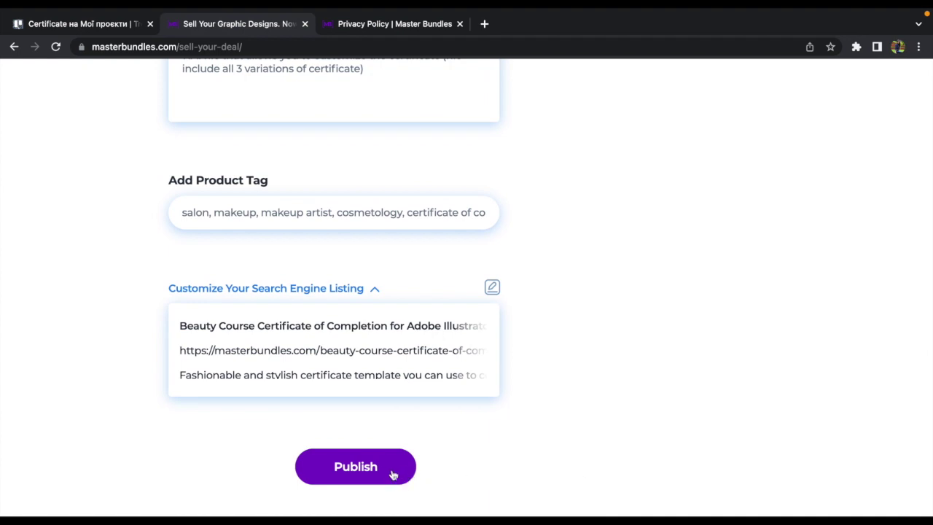
pyautogui.scroll(-1, 386, 472)
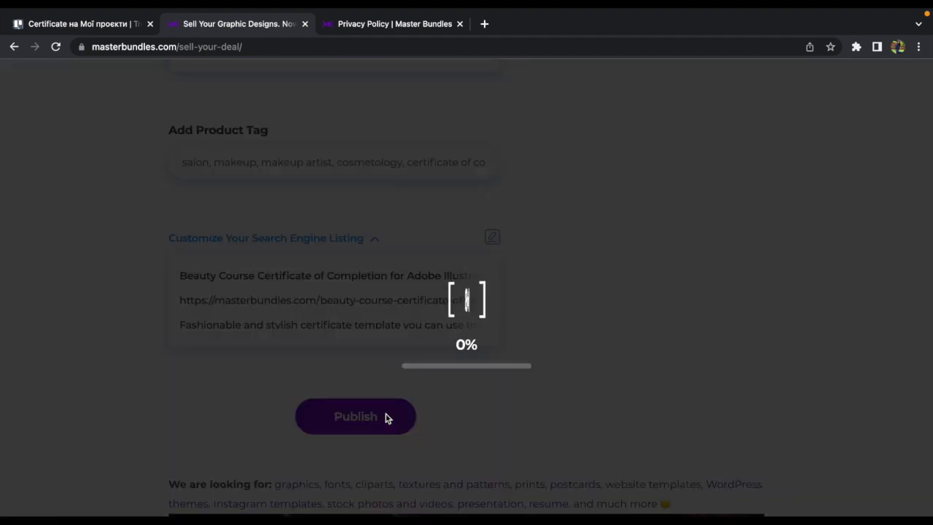